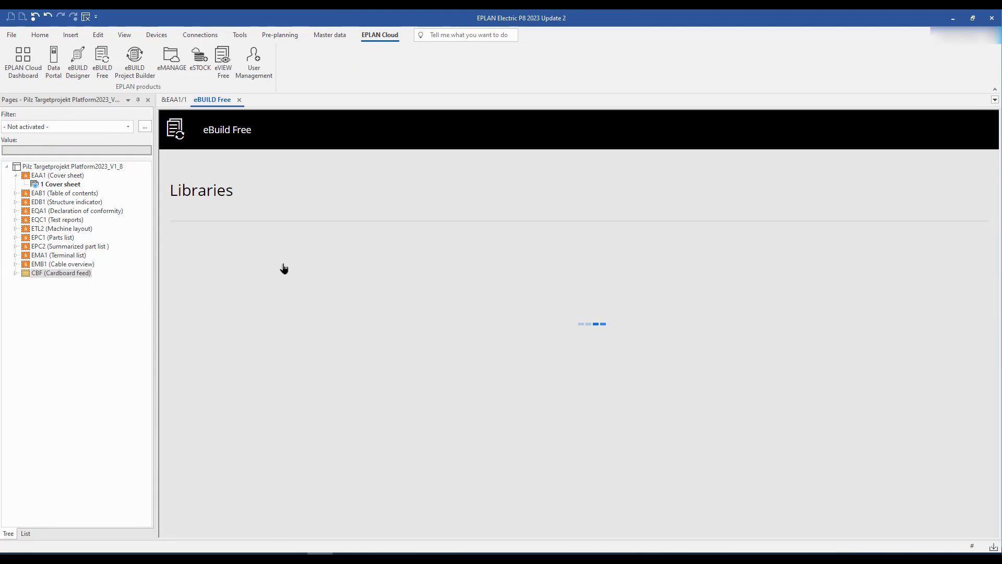
# Open the description of the 2.-MAN-PILZ-PITreader_en_IEC_mm library and review its system configuration overview.
pyautogui.scroll(-10, 256, 272)
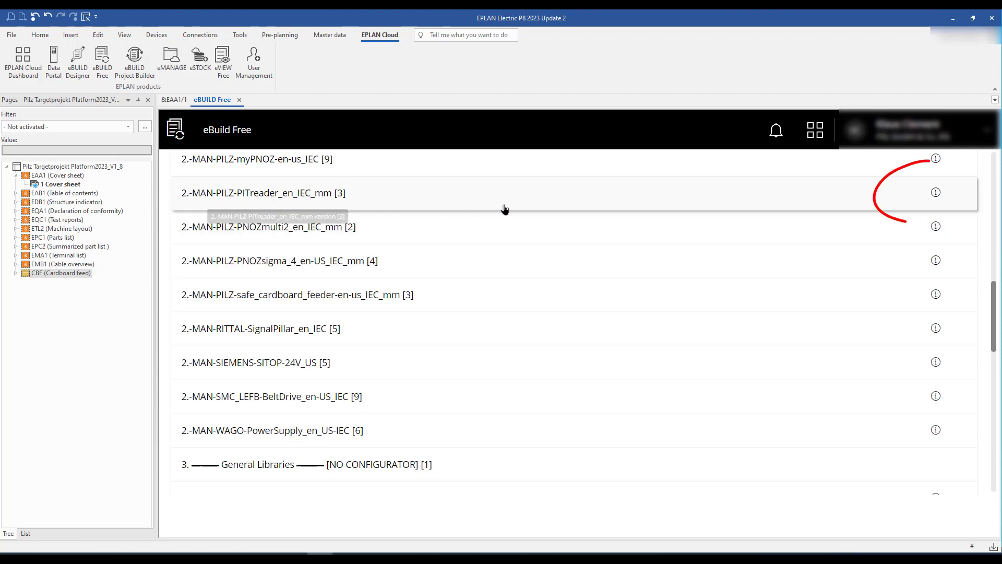
pyautogui.click(936, 192)
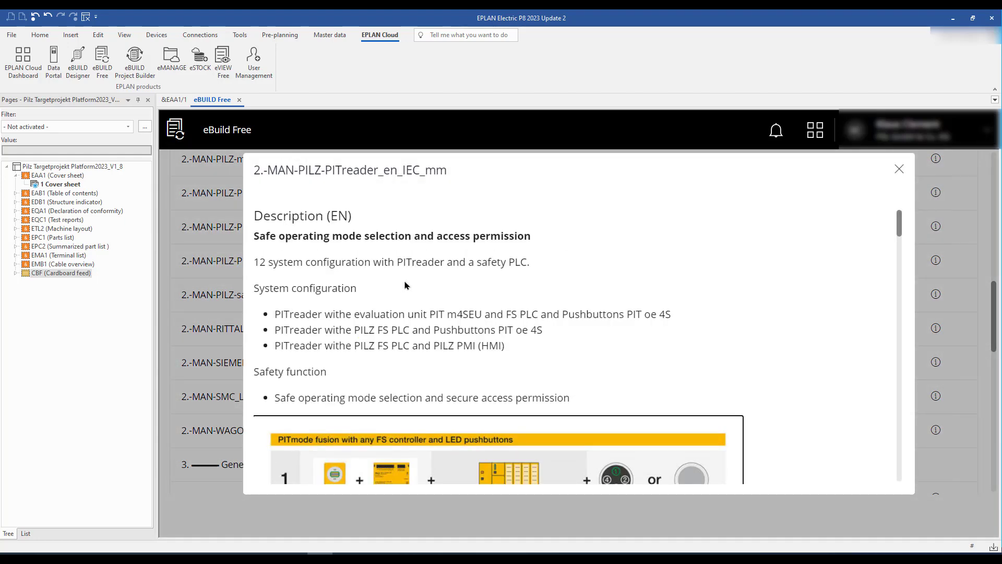
pyautogui.scroll(-3, 405, 285)
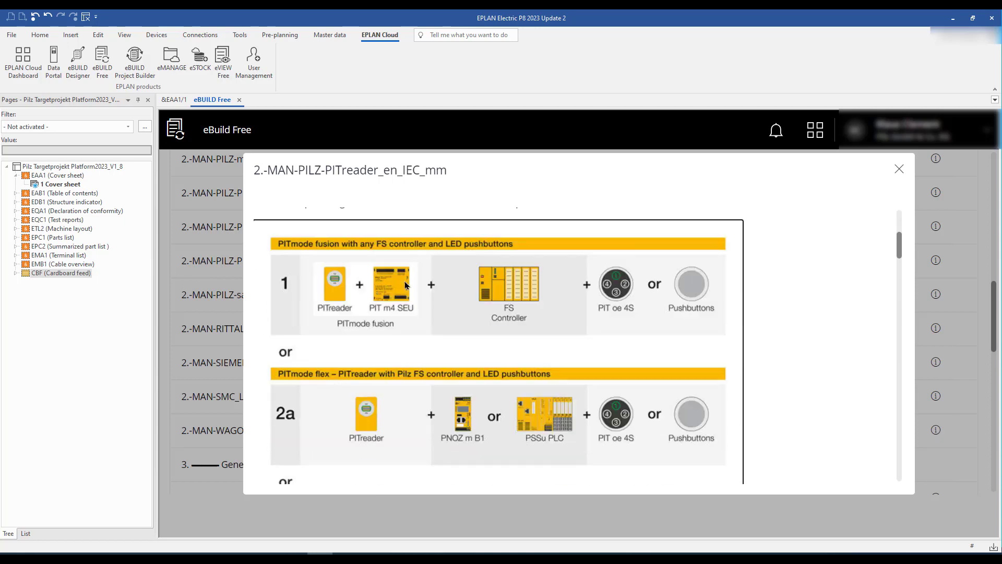
# Play the video on the linked Pilz PITmode web page, and return to EPLAN to close the library description.
pyautogui.click(454, 294)
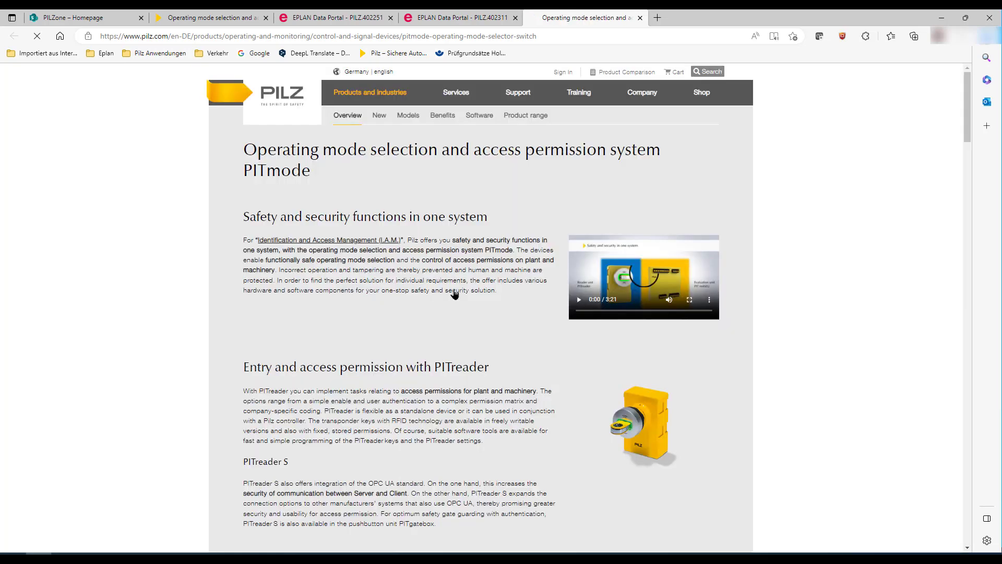
pyautogui.click(578, 301)
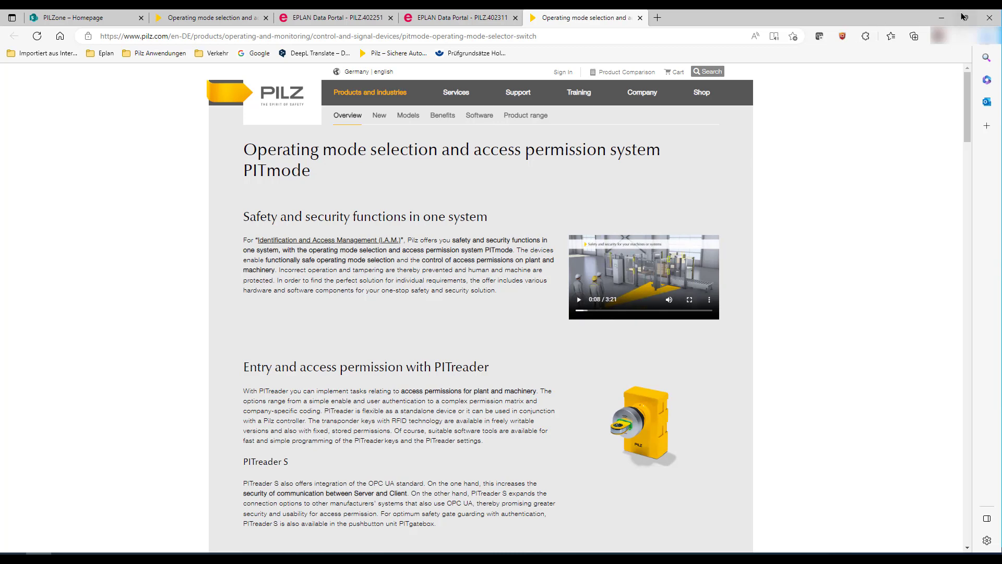
pyautogui.click(941, 17)
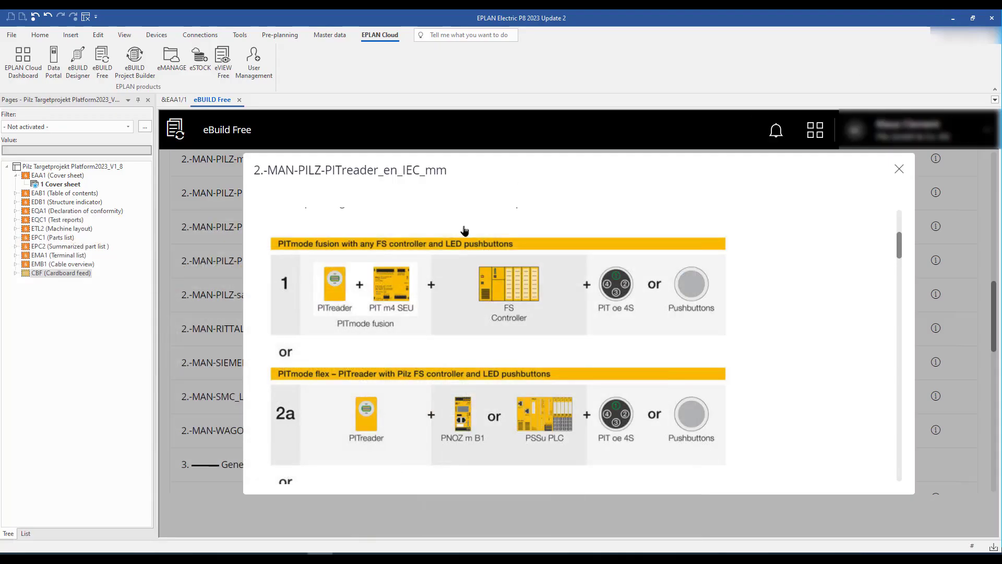
pyautogui.scroll(3, 464, 230)
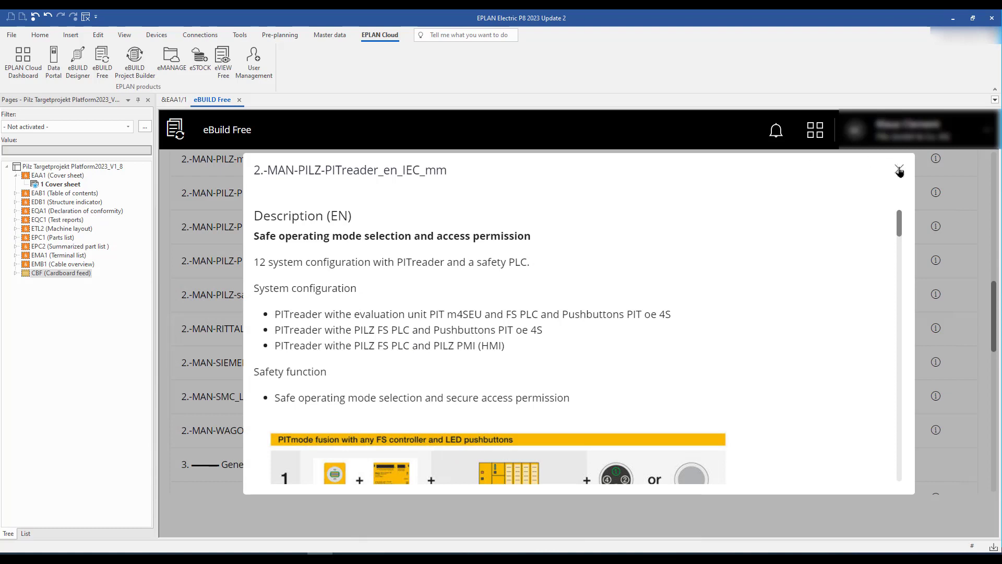
pyautogui.click(899, 170)
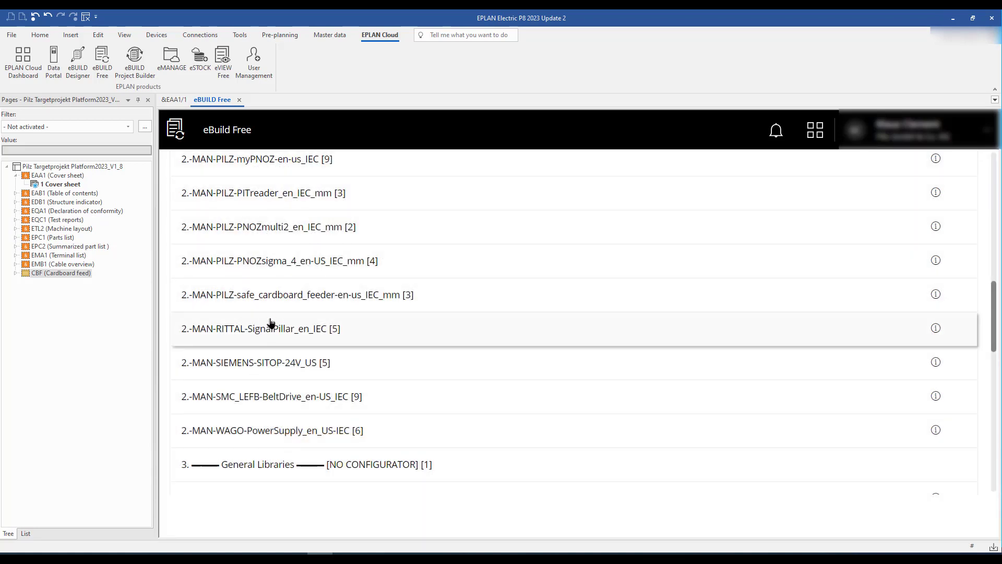
# Open the PITreader configurator from the 2.-MAN-PILZ-PITreader_en_IEC_mm library for the target project eBUILD\Pilz Targetprojekt Platform2023_V1_8.
pyautogui.click(272, 202)
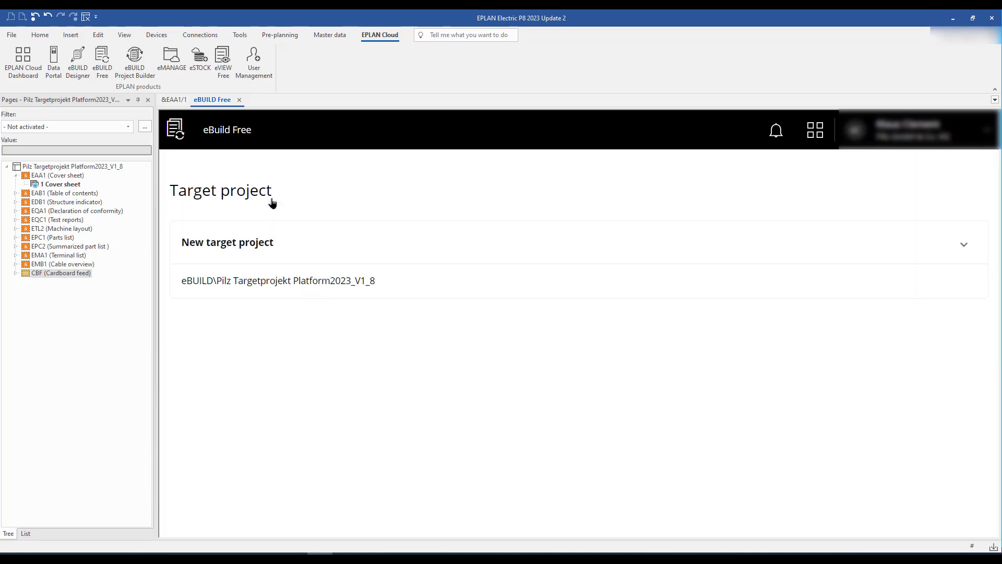
pyautogui.click(287, 282)
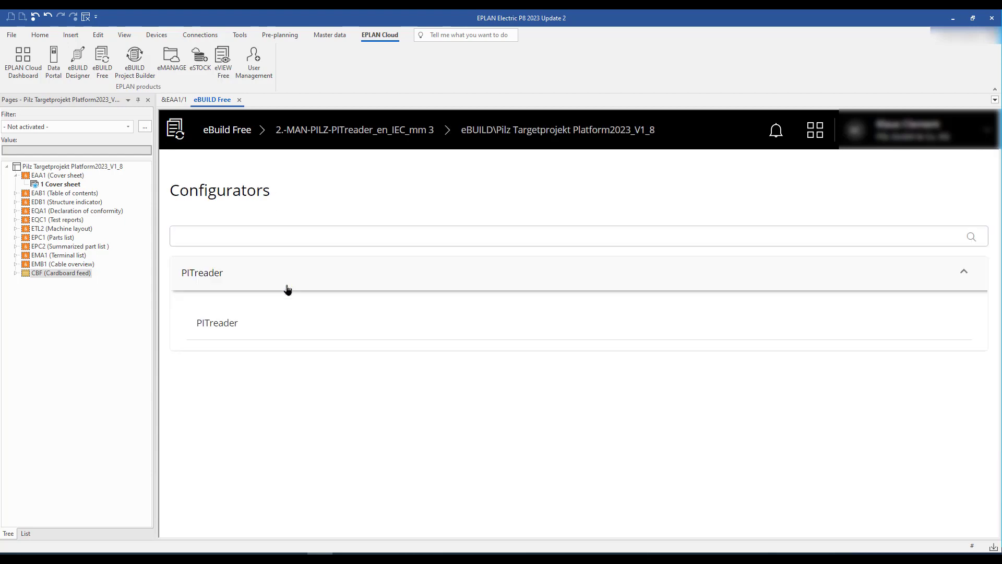
pyautogui.click(228, 326)
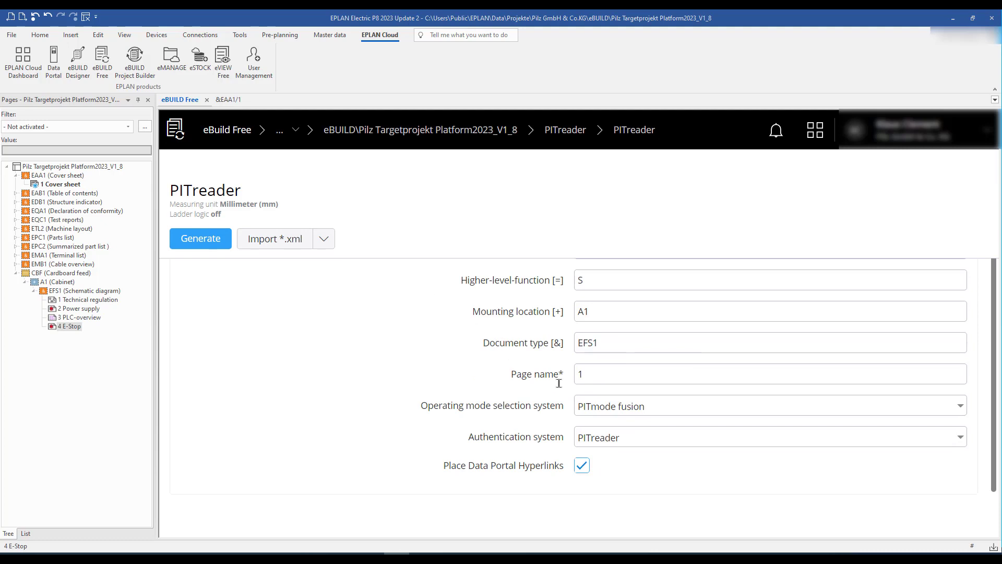
# Choose PITmode fusion as the operating mode selection system and PITreader as the authentication system.
pyautogui.click(614, 413)
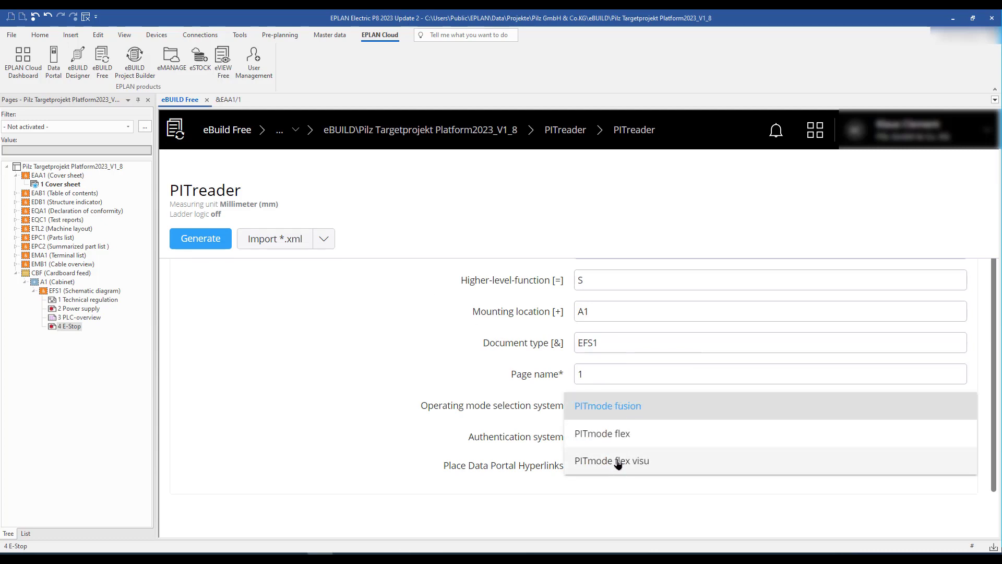
pyautogui.click(609, 407)
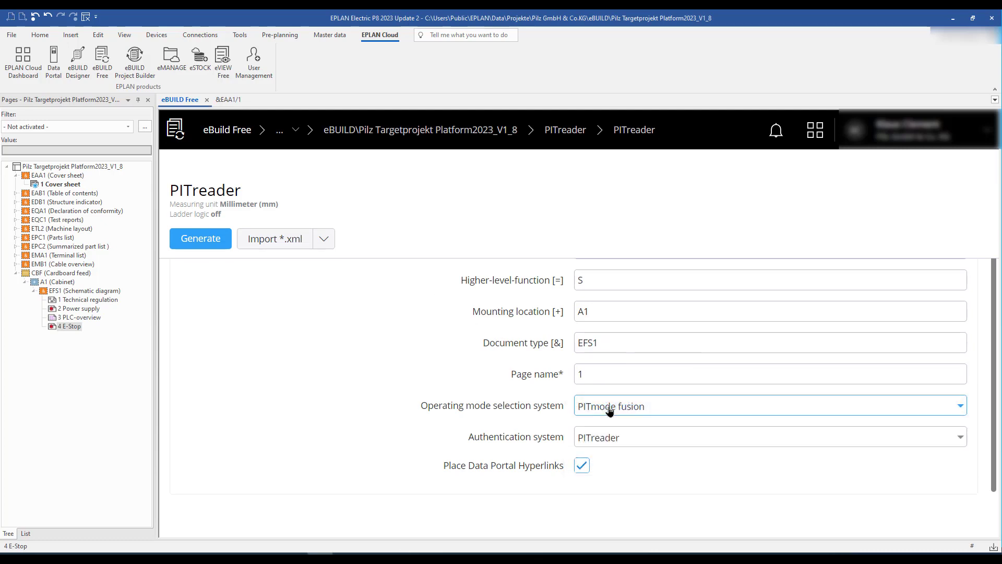
pyautogui.click(611, 443)
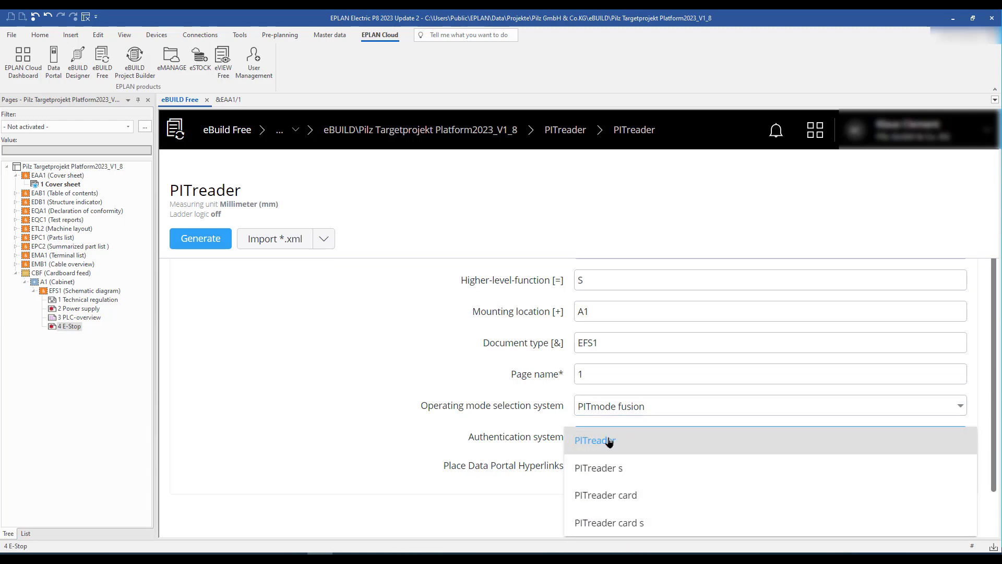
pyautogui.click(609, 441)
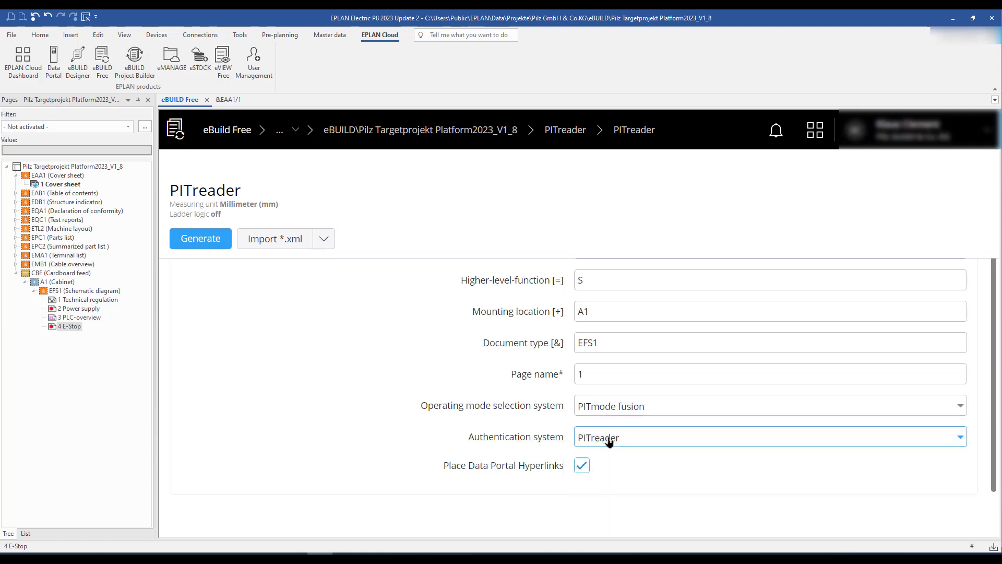
# Generate the PITreader schematic pages with the placement of Data Portal hyperlinks enabled.
pyautogui.click(582, 466)
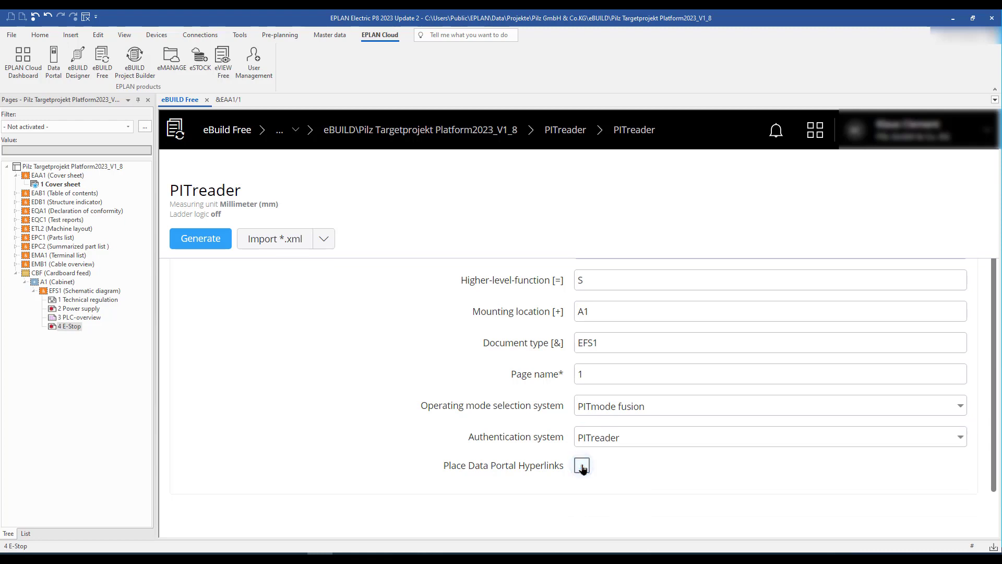
pyautogui.click(583, 466)
pyautogui.click(201, 240)
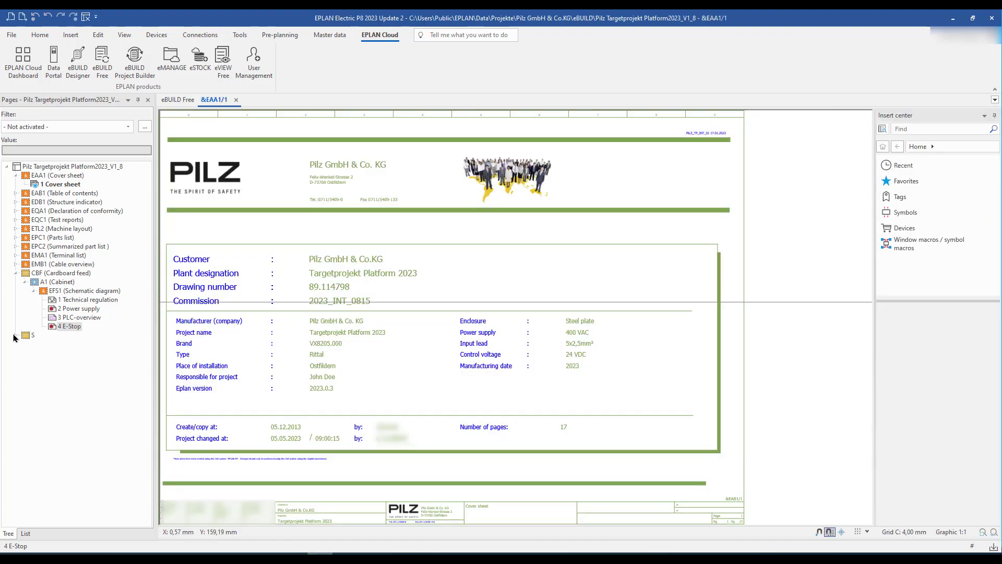
# Open the 24VDC power supply page under S, A1 (Cabinet), EFS1 (Schematic diagram), and examine its circuit.
pyautogui.click(15, 336)
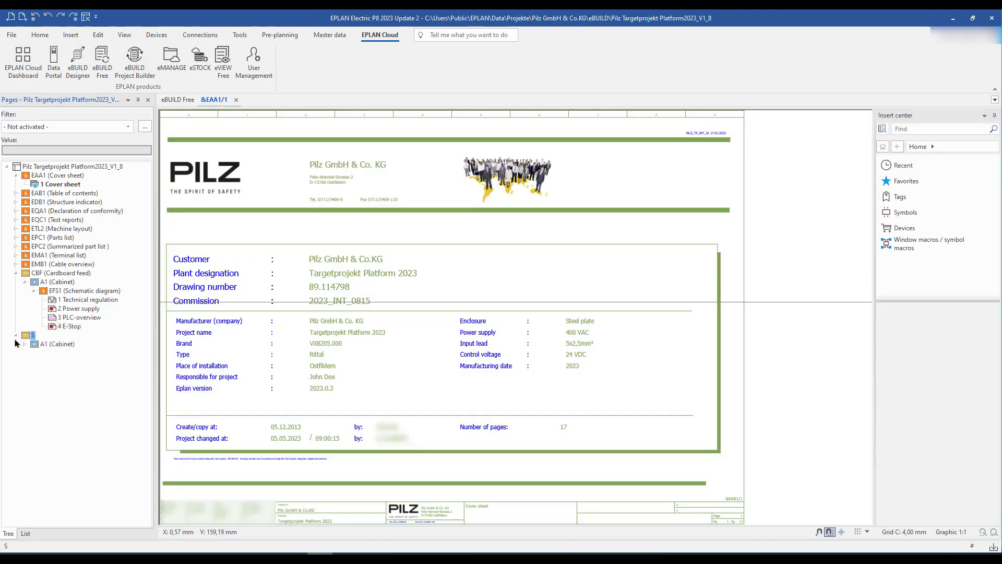
pyautogui.click(23, 345)
pyautogui.click(31, 353)
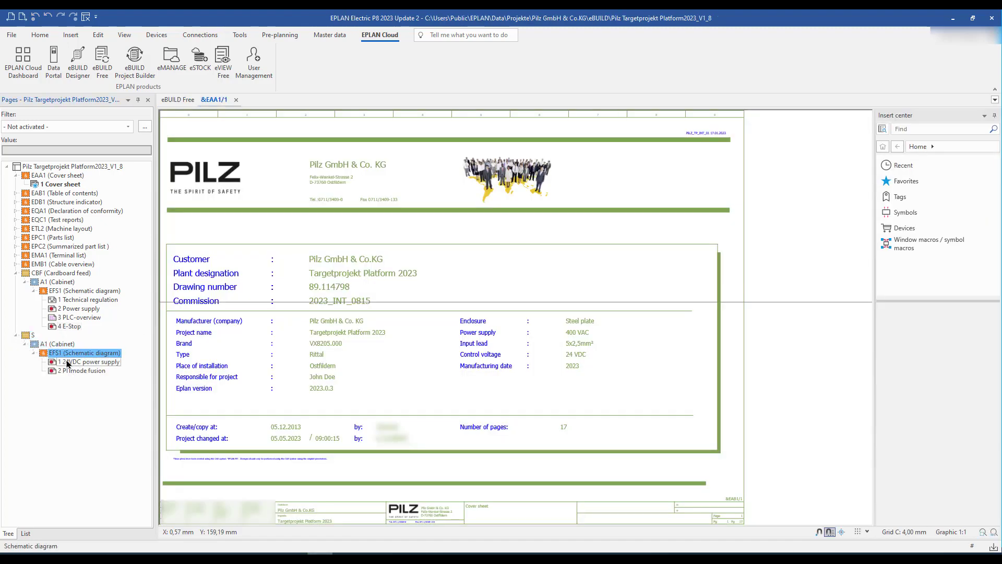
pyautogui.click(76, 363)
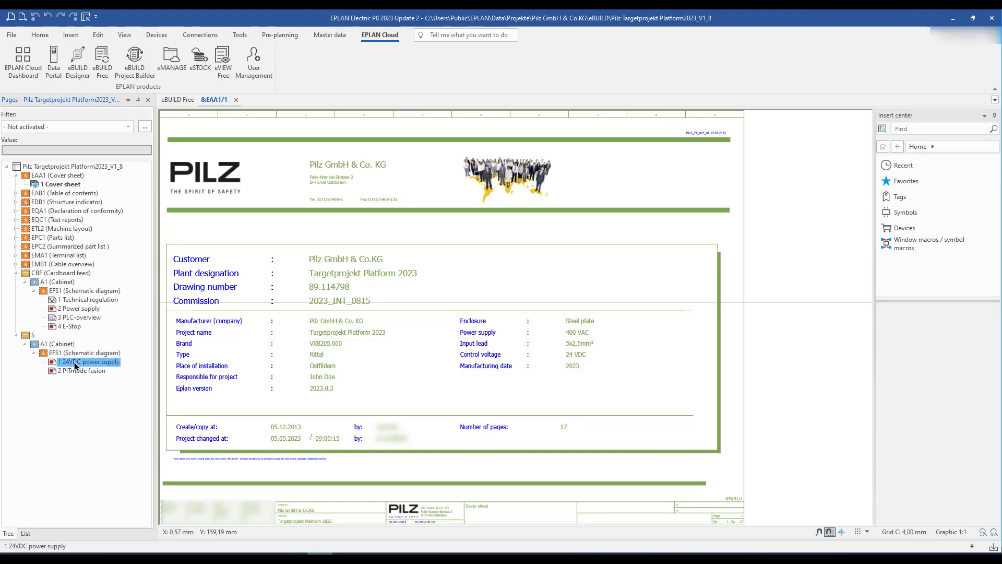
pyautogui.doubleClick(75, 364)
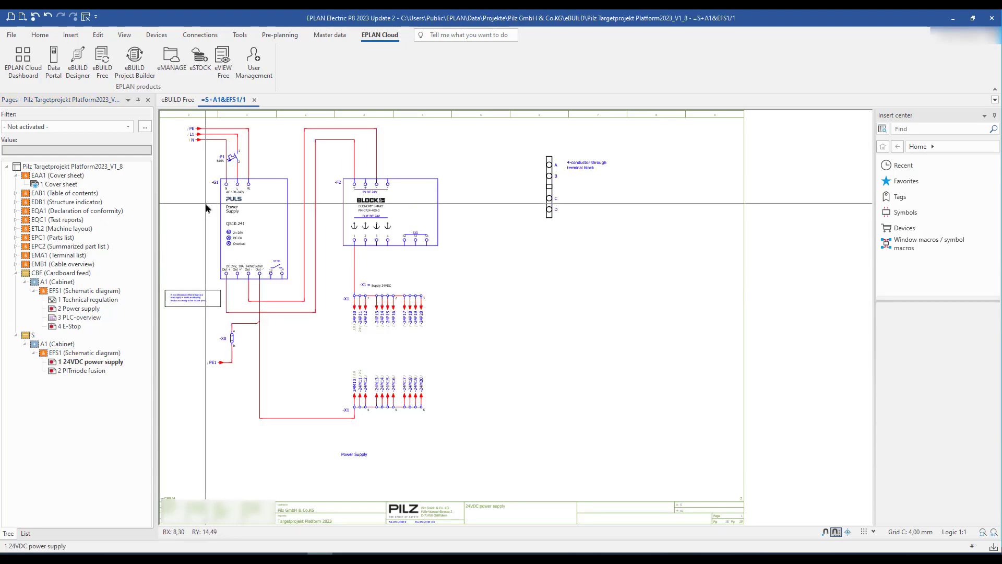
pyautogui.scroll(-3, 205, 207)
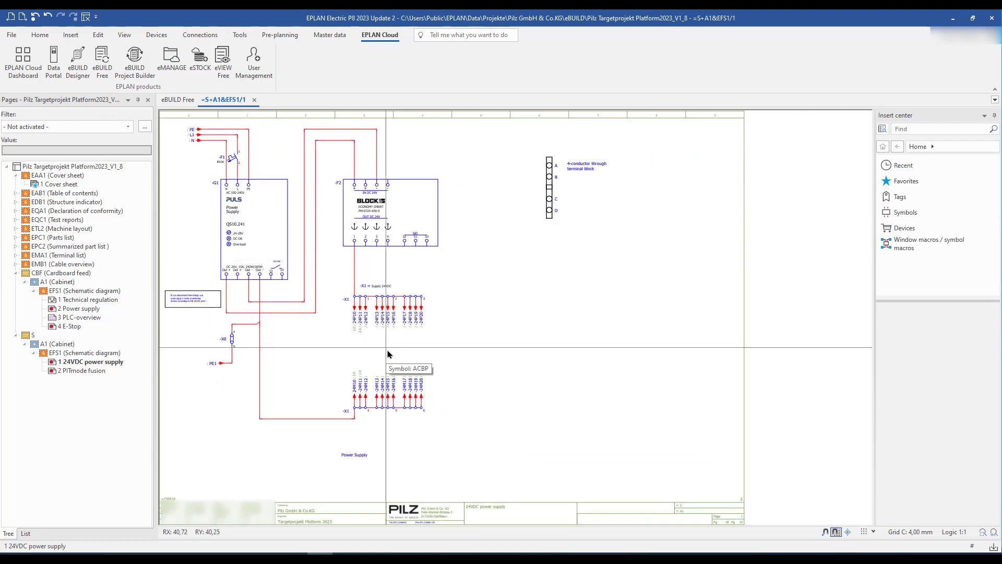
pyautogui.scroll(5, 388, 366)
pyautogui.scroll(-4, 388, 367)
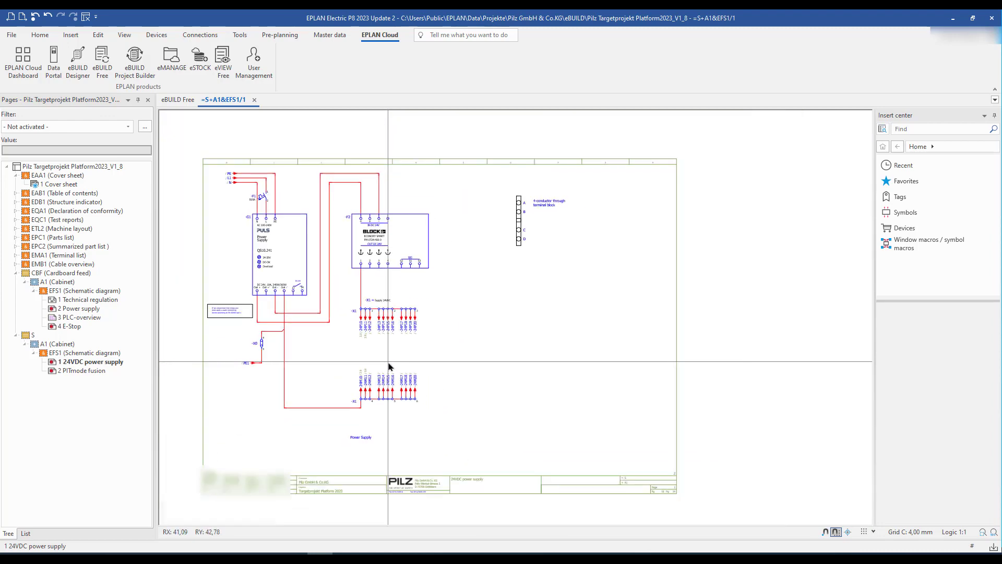
# Open the PITmode fusion schematic page and follow its Data Portal link for article PILZ.402251.
pyautogui.doubleClick(100, 372)
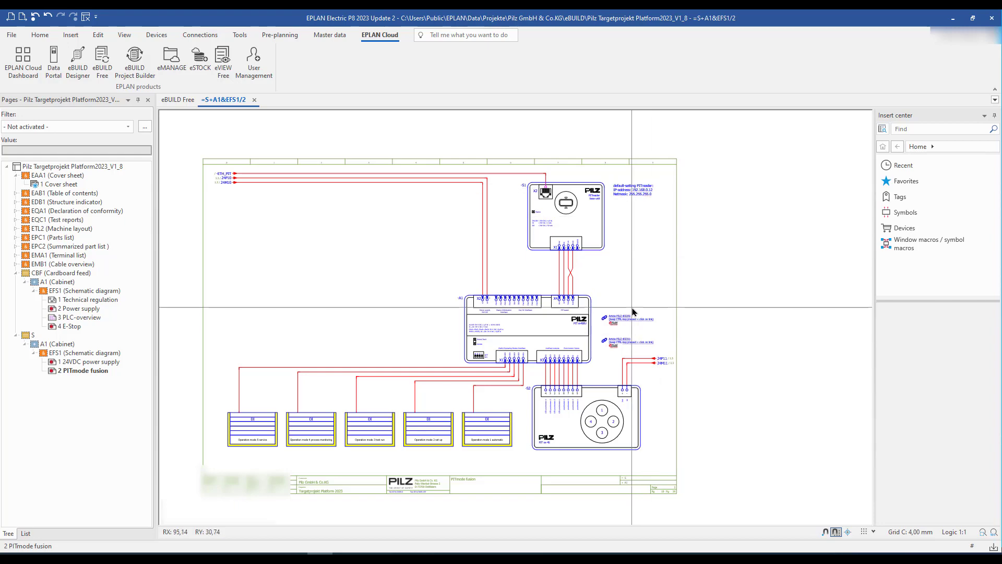
pyautogui.scroll(2, 646, 335)
pyautogui.scroll(2, 646, 335)
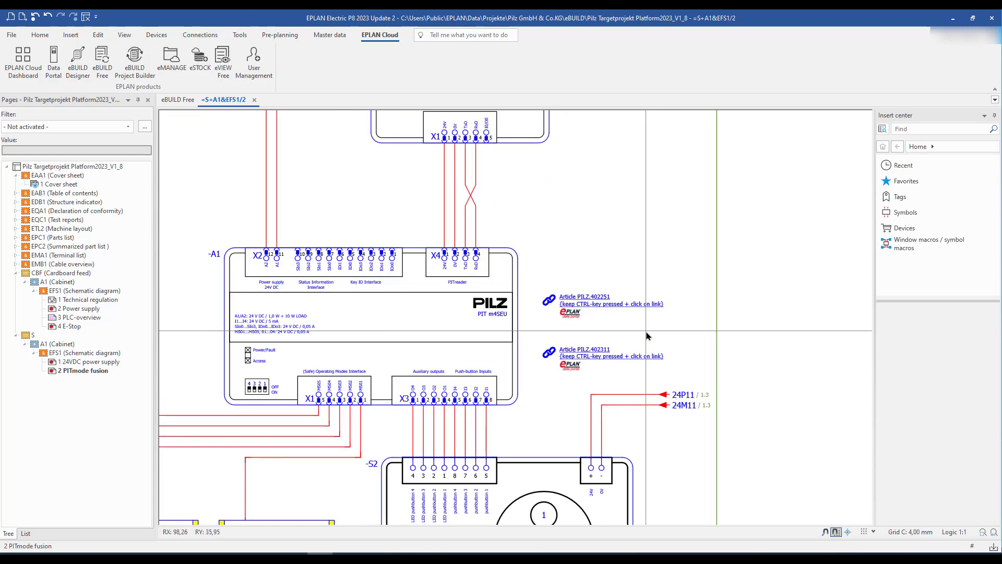
pyautogui.scroll(2, 646, 335)
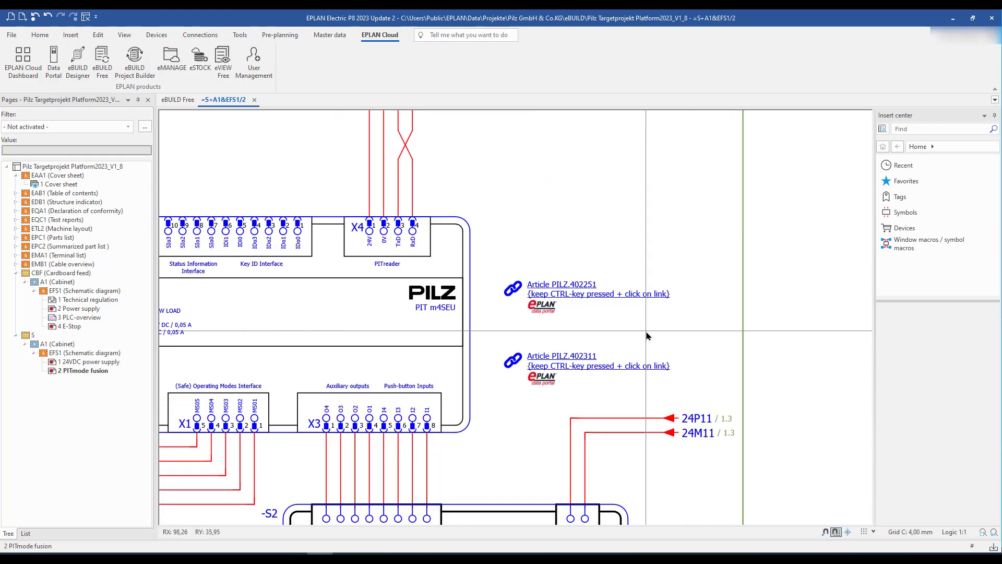
pyautogui.keyDown('ctrl'); pyautogui.click(596, 300); pyautogui.keyUp('ctrl')
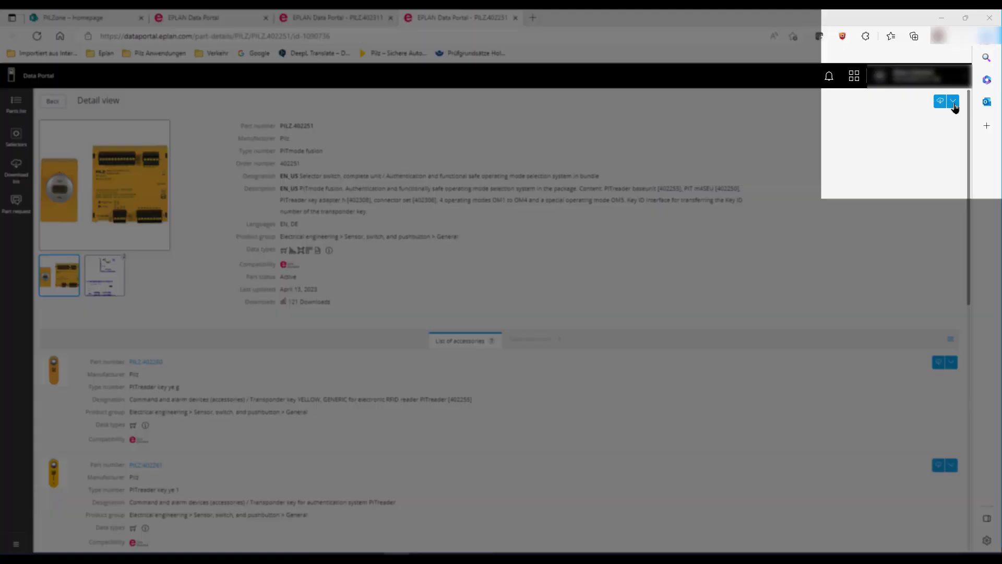
# Examine the download options, enlarged product picture and accessories list of part PILZ.402251.
pyautogui.click(953, 102)
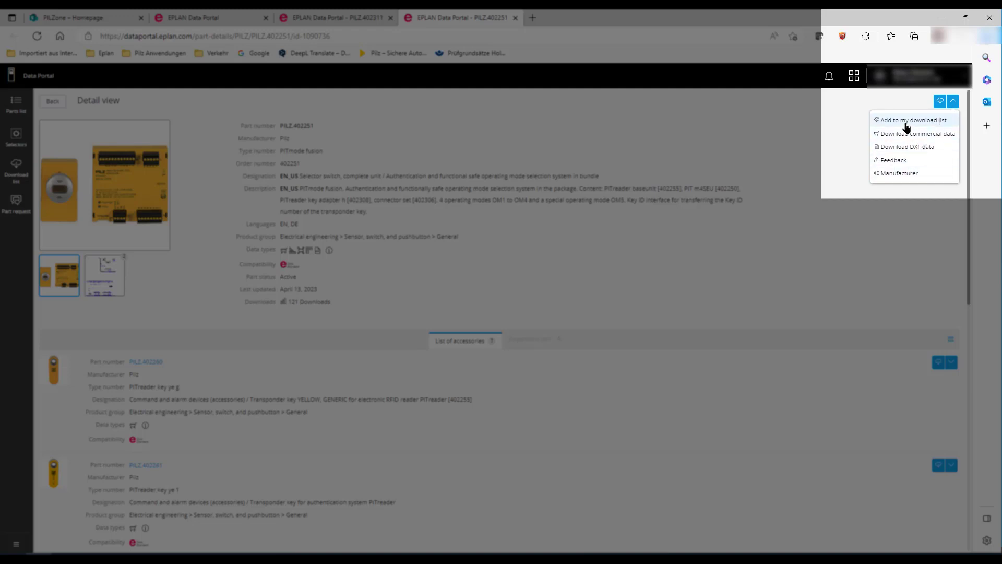
pyautogui.click(744, 130)
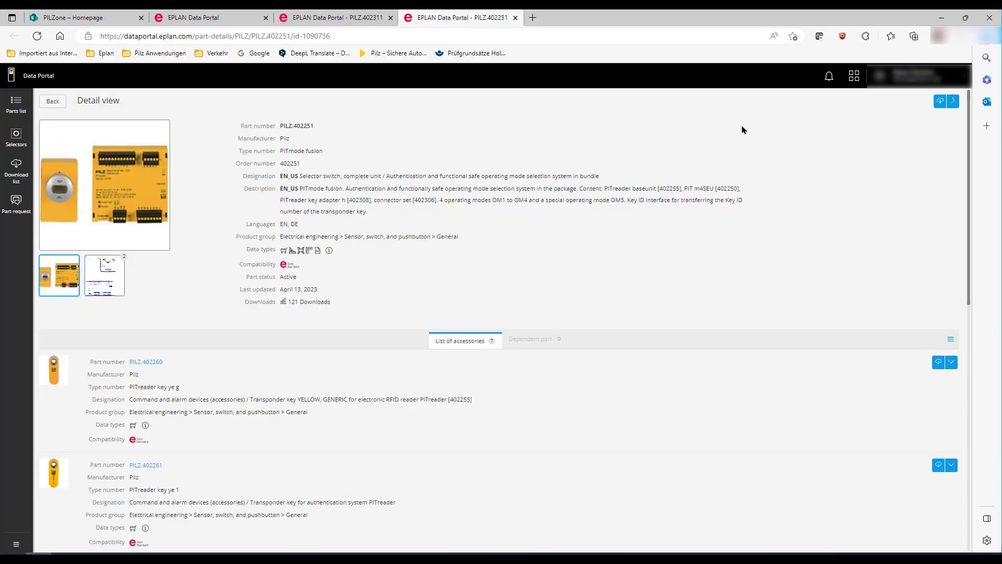
pyautogui.click(115, 199)
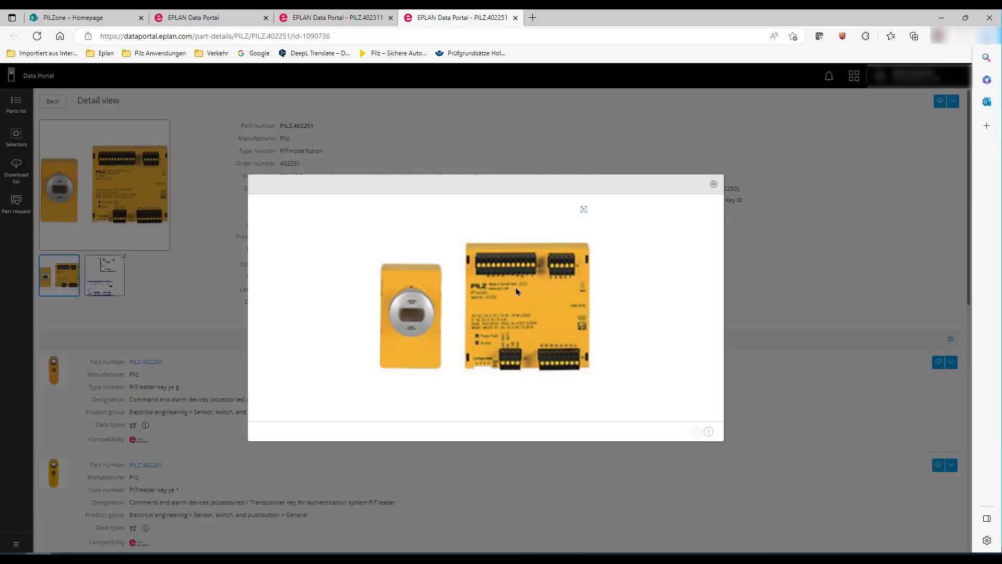
pyautogui.click(714, 185)
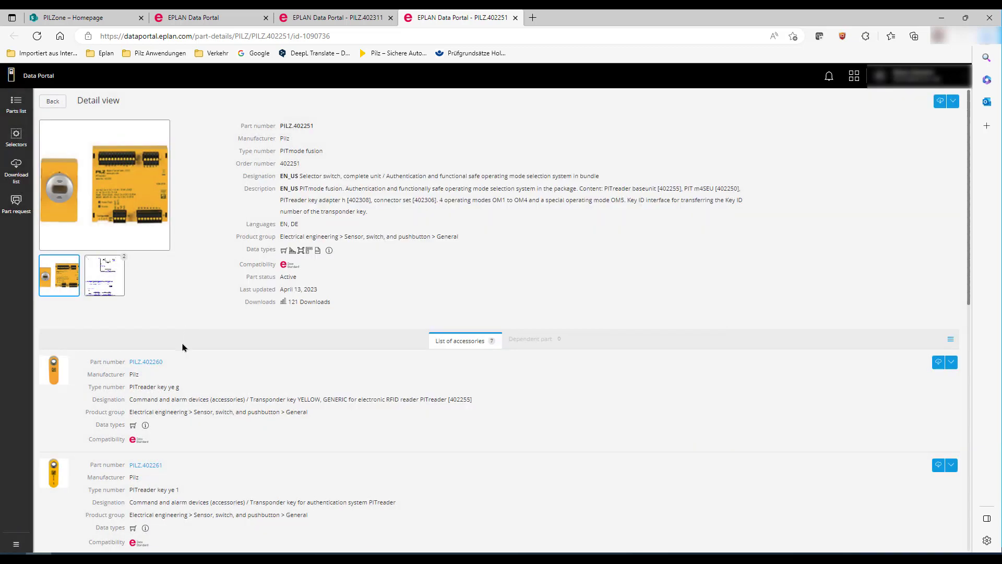
pyautogui.scroll(-5, 184, 347)
pyautogui.scroll(5, 182, 354)
# Switch back to EPLAN and follow the Data Portal link for article PILZ.402311 on the PITmode fusion page.
pyautogui.click(321, 519)
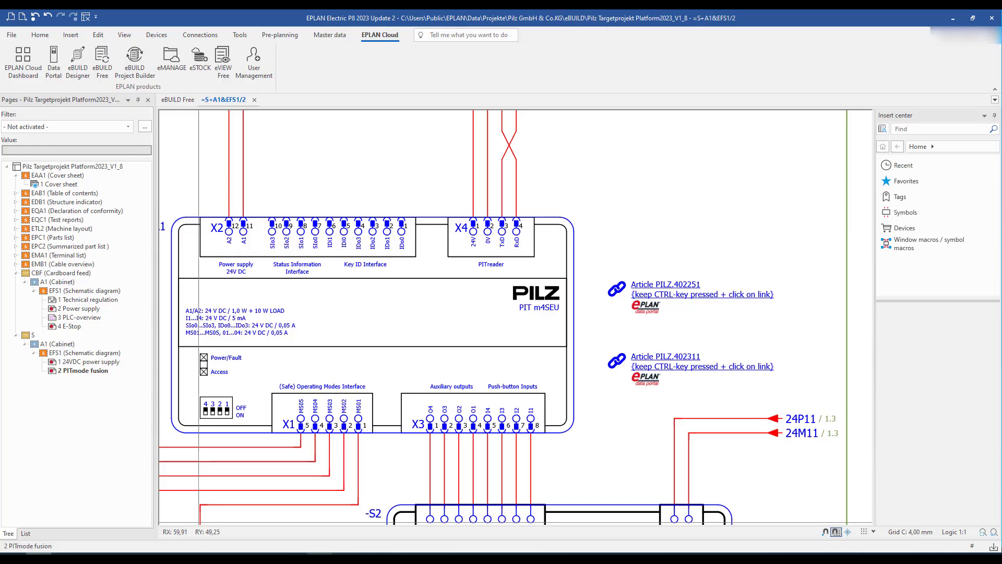
pyautogui.scroll(-5, 704, 334)
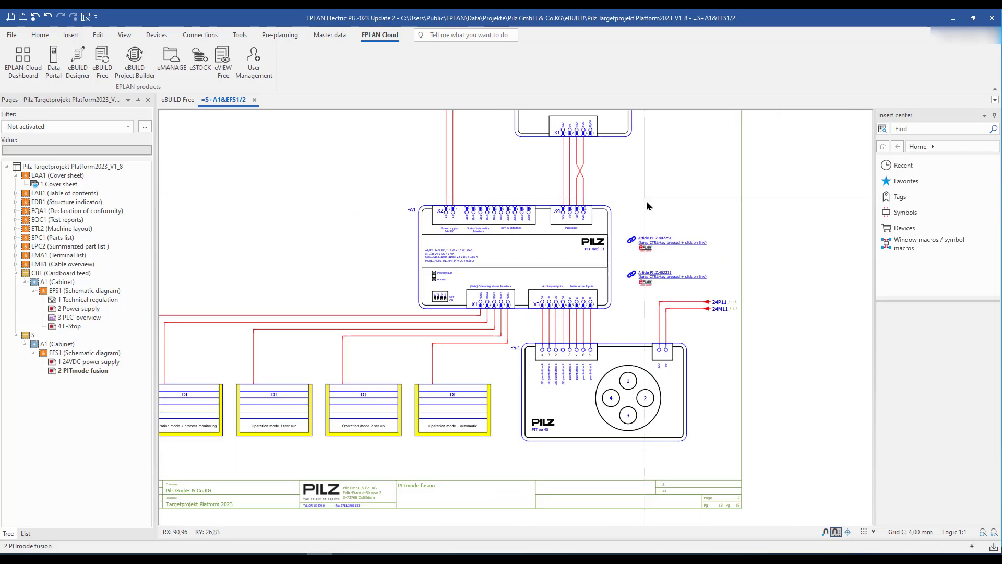
pyautogui.scroll(3, 703, 330)
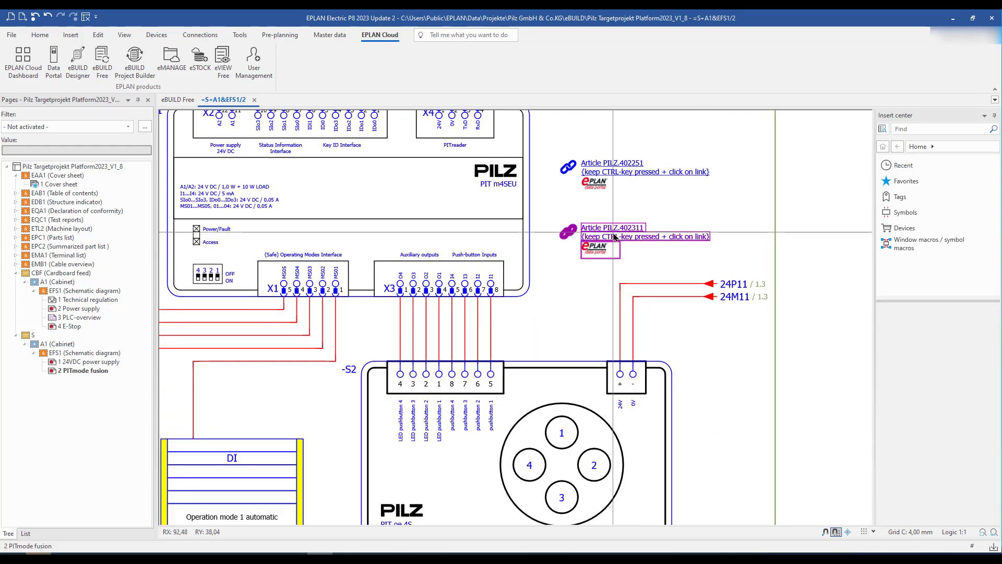
pyautogui.keyDown('ctrl'); pyautogui.click(615, 237); pyautogui.keyUp('ctrl')
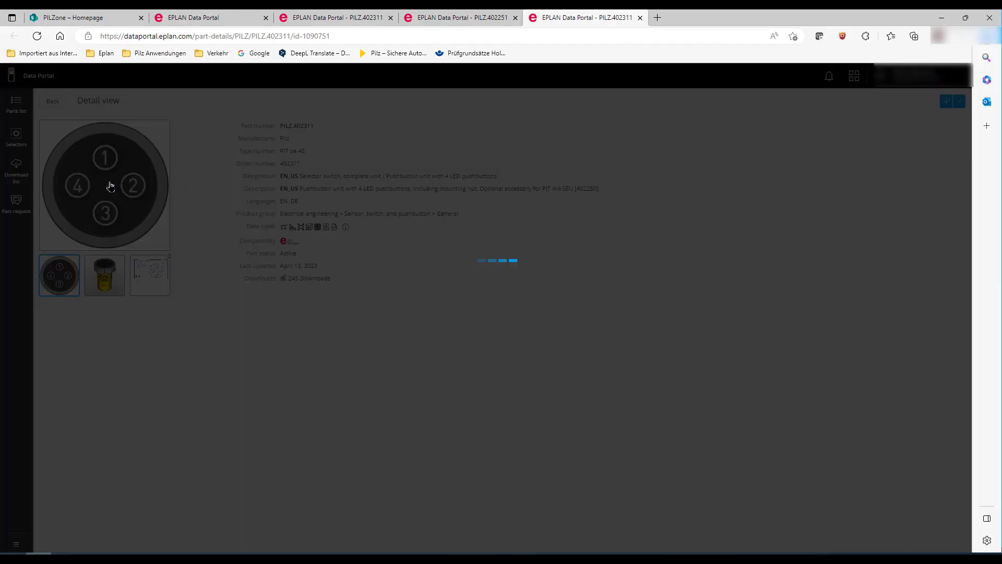
# Examine the enlarged product picture of part PILZ.402311 and its 3D model from several viewing directions, including from below.
pyautogui.click(110, 187)
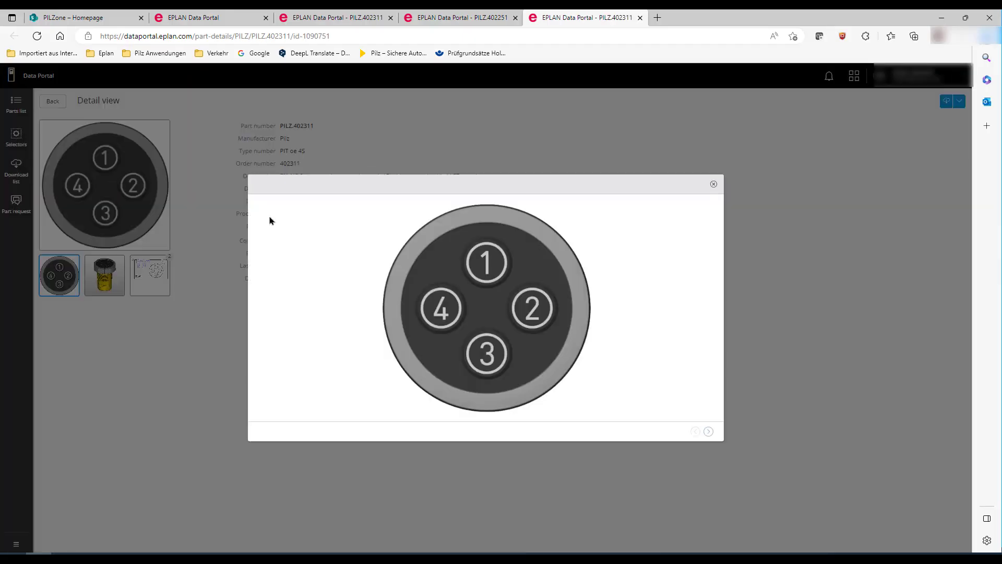
pyautogui.click(712, 185)
pyautogui.click(94, 282)
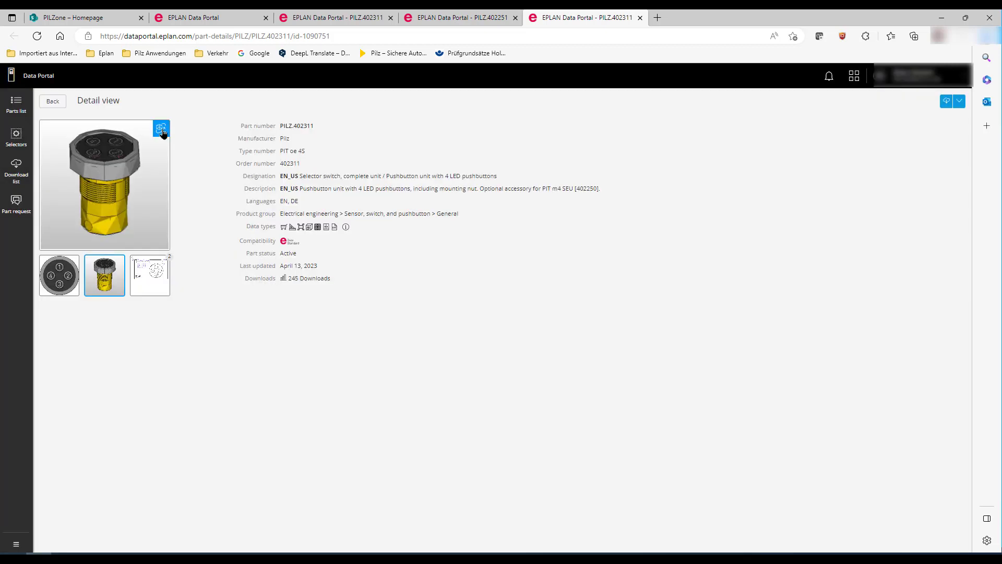
pyautogui.click(161, 129)
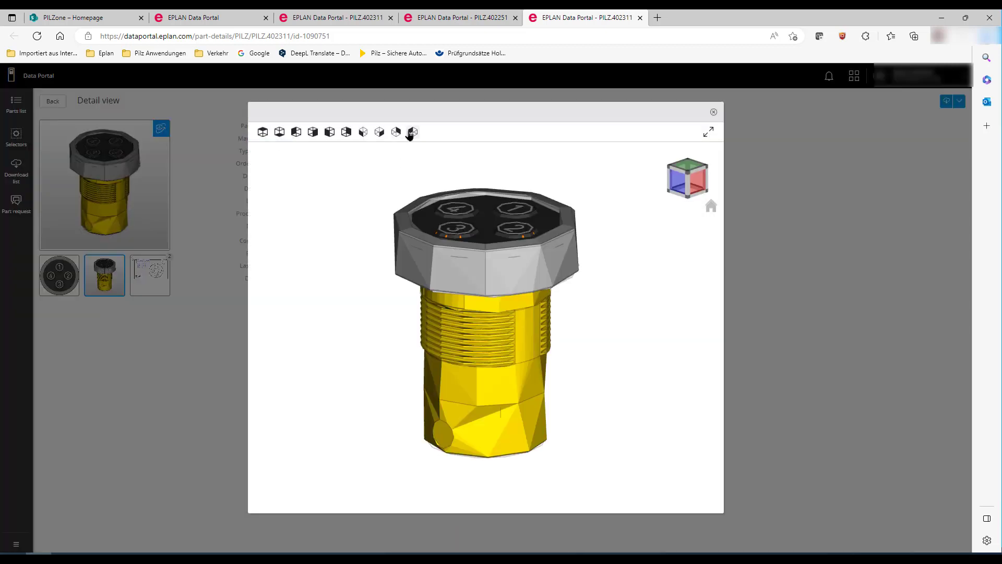
pyautogui.click(412, 132)
pyautogui.click(380, 132)
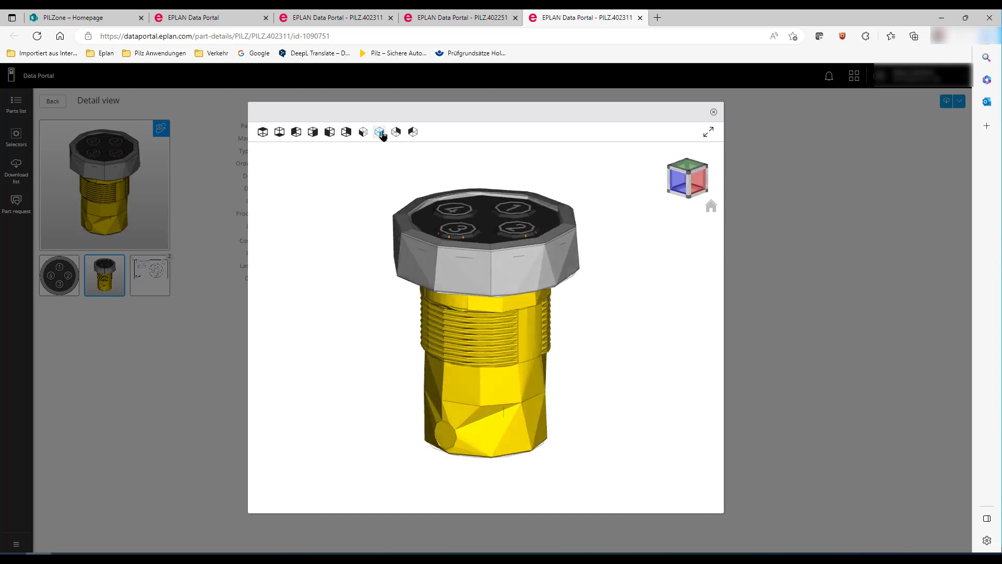
pyautogui.click(279, 133)
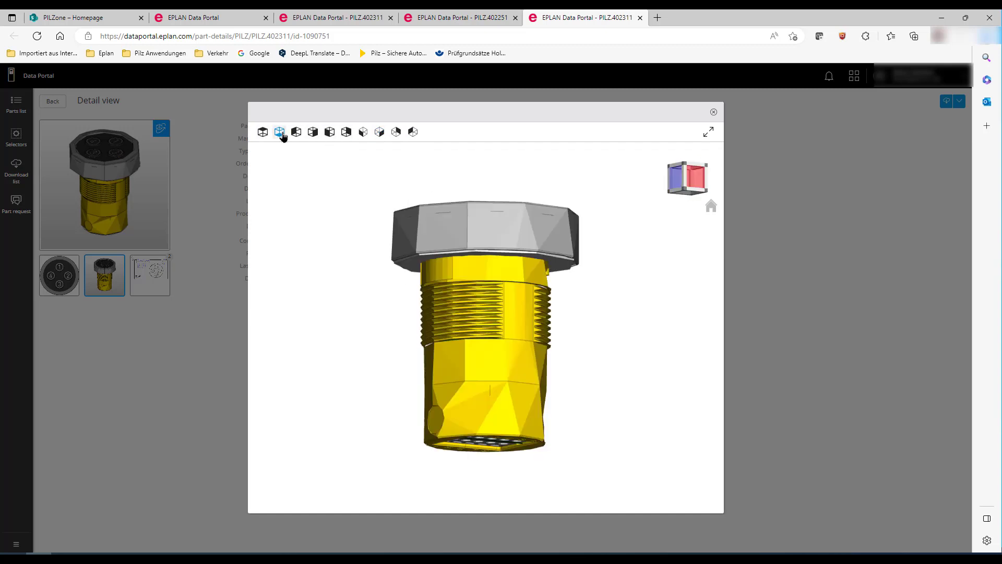
pyautogui.click(713, 114)
# Switch back to EPLAN and examine the operation mode DI boxes on the PITmode fusion page.
pyautogui.click(942, 17)
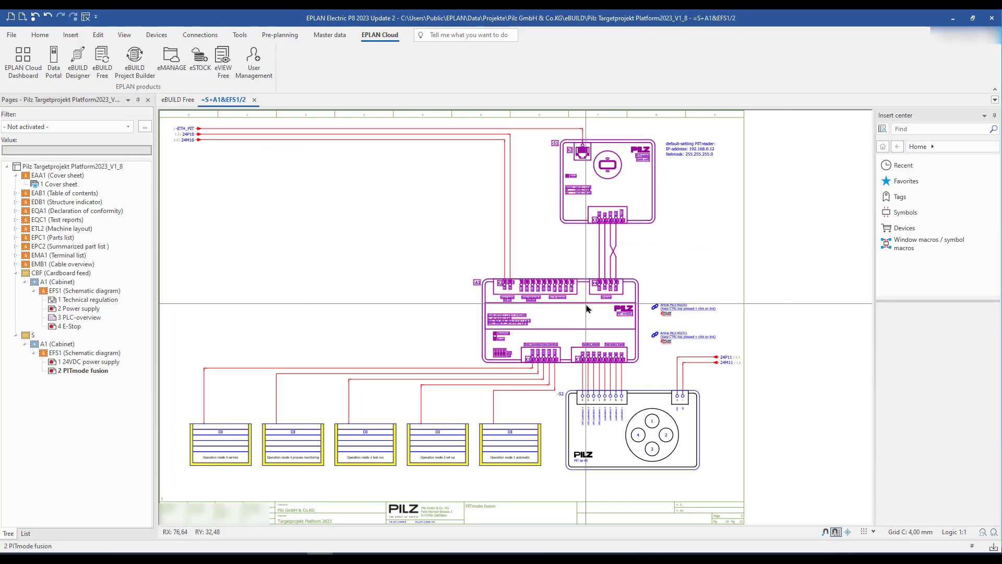
pyautogui.scroll(3, 222, 491)
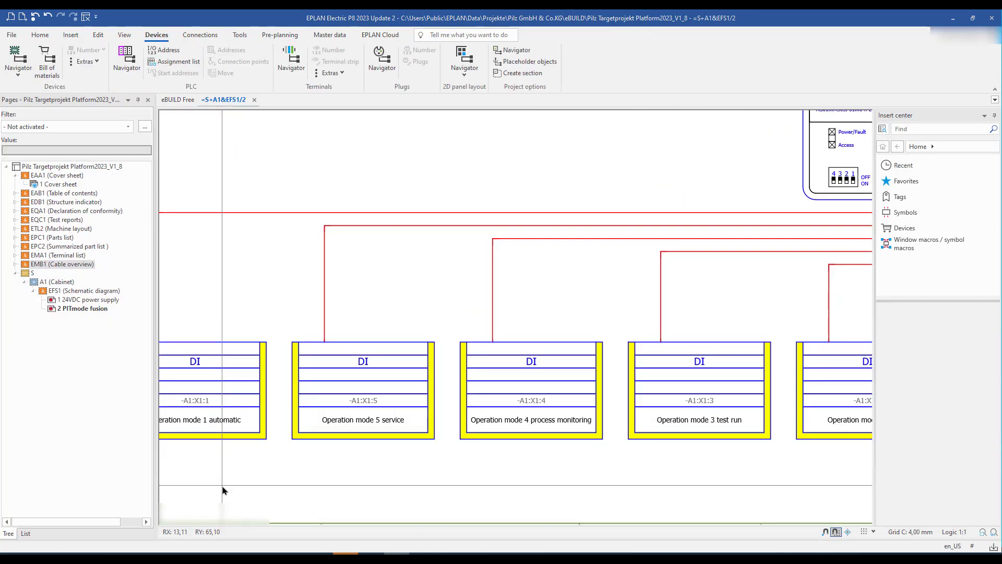
pyautogui.scroll(-3, 223, 491)
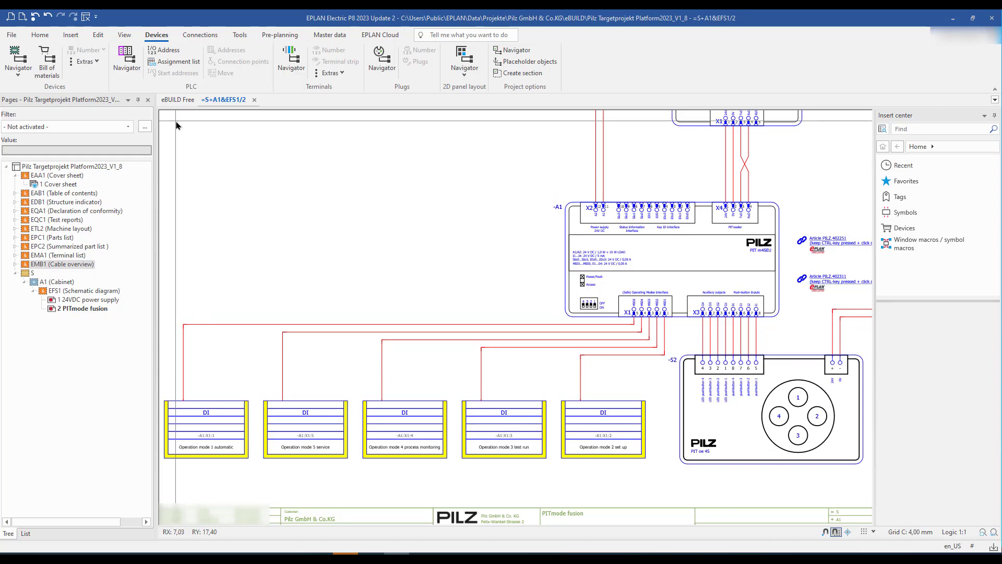
# In eBUILD Free, open the 1_PNOZmulti2 system configuration configurator of 2.-MAN-PILZ-PNOZmulti2_en_IEC_mm for target project Pilz Targetprojekt Platform2023_V1_8.
pyautogui.click(177, 100)
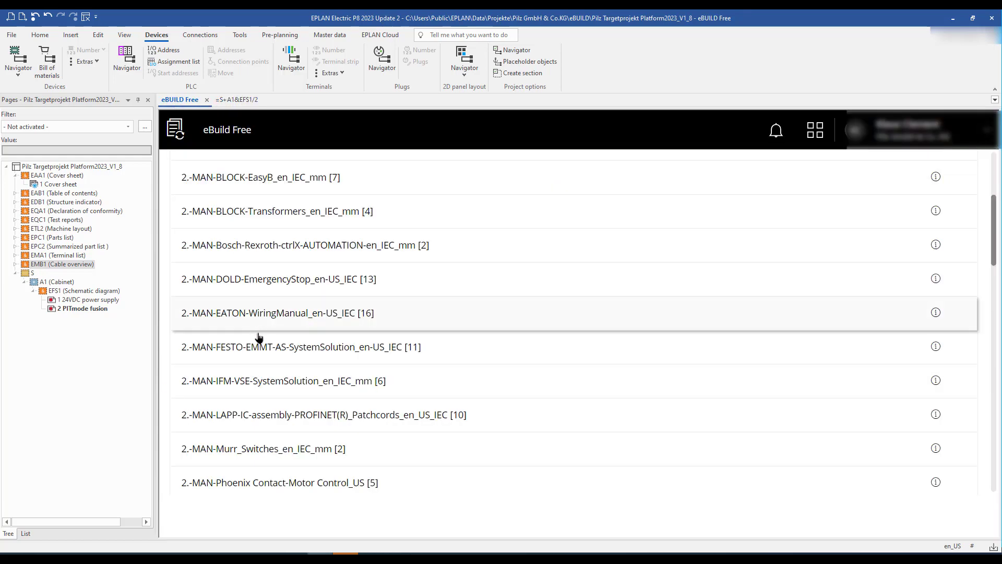
pyautogui.scroll(-5, 259, 334)
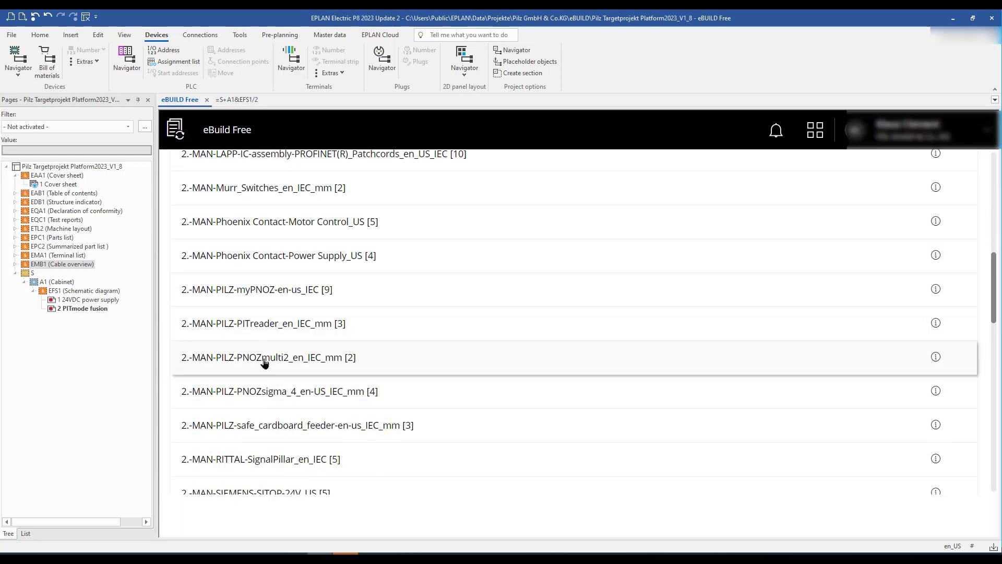
pyautogui.click(263, 361)
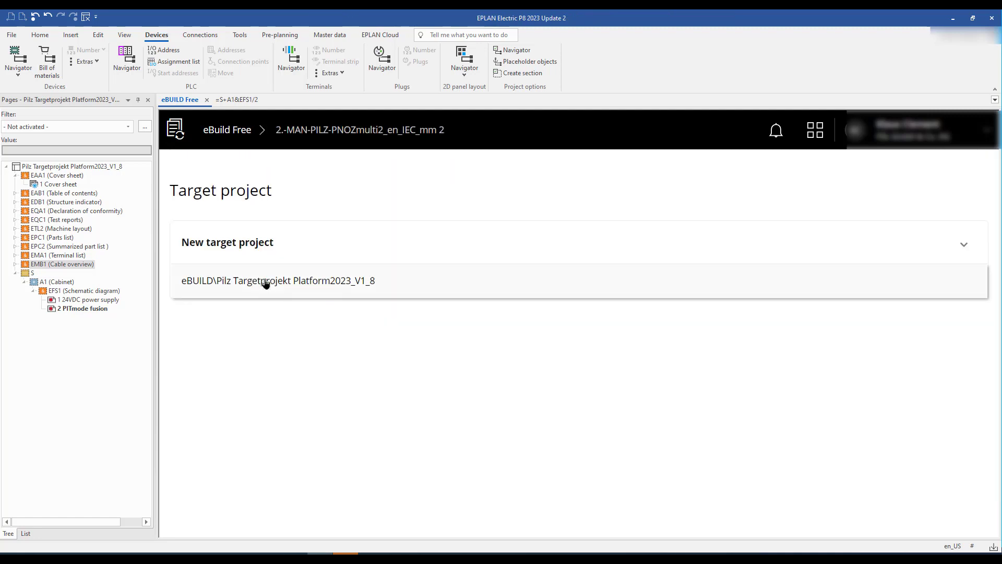
pyautogui.click(265, 284)
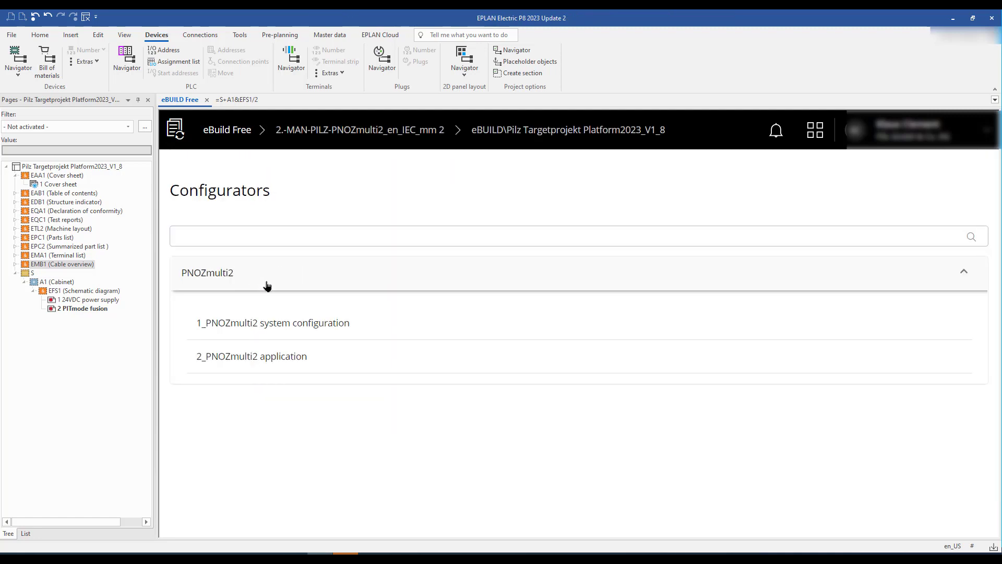
pyautogui.click(277, 324)
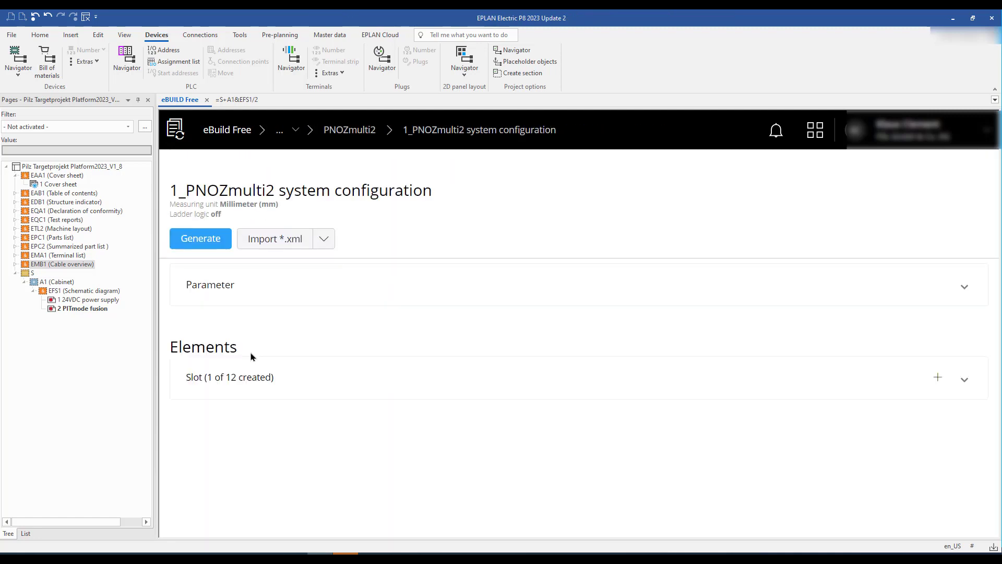
# Review the page settings, hyperlink option and head module parameters of the PNOZmulti2 system configuration.
pyautogui.click(230, 290)
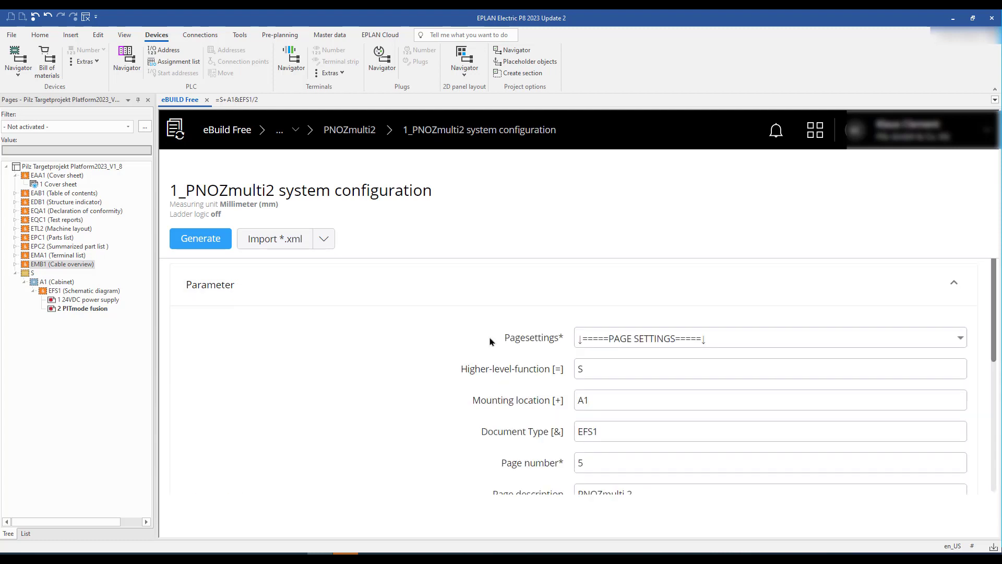
pyautogui.scroll(-1, 490, 341)
pyautogui.click(608, 399)
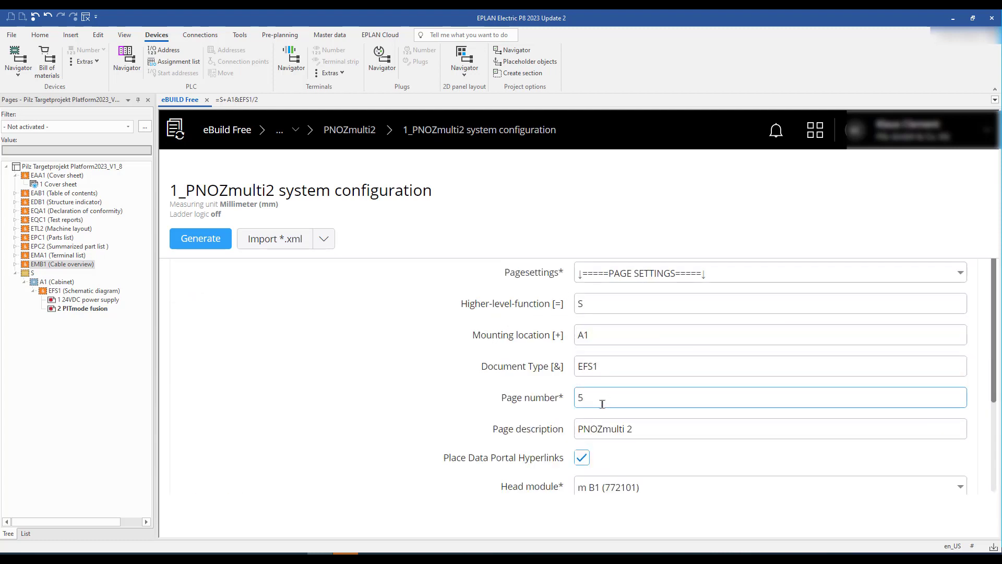
pyautogui.scroll(-2, 611, 401)
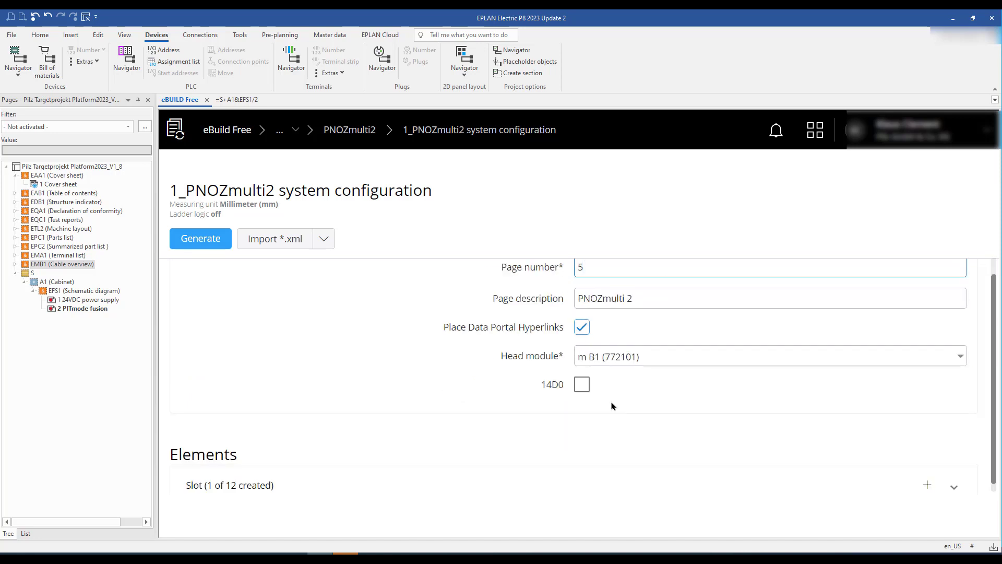
pyautogui.scroll(1, 637, 417)
pyautogui.scroll(-1, 718, 427)
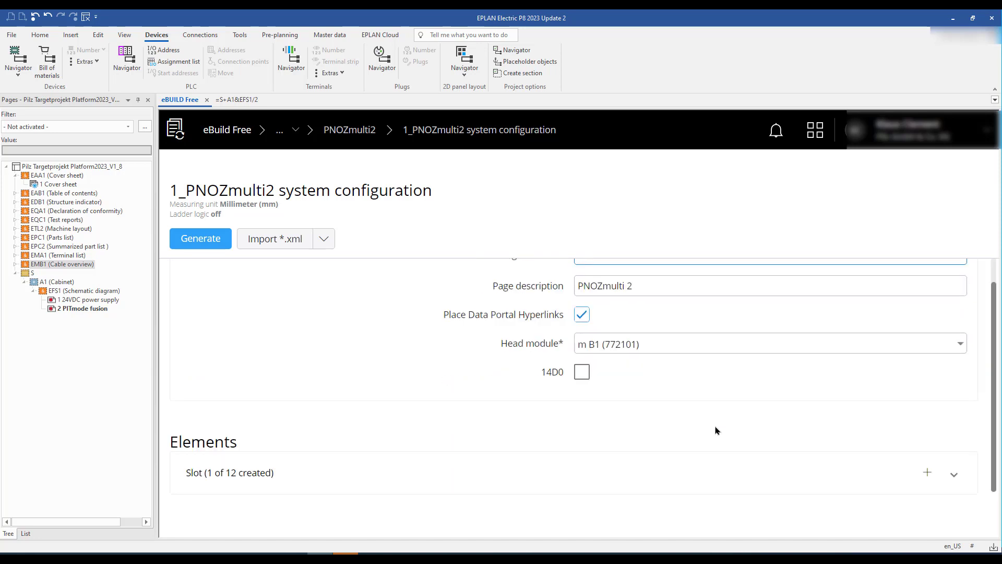
# Keep 8DI4DO (772142) as the module for Slot 1 and generate the PNOZmulti2 system configuration pages.
pyautogui.click(956, 474)
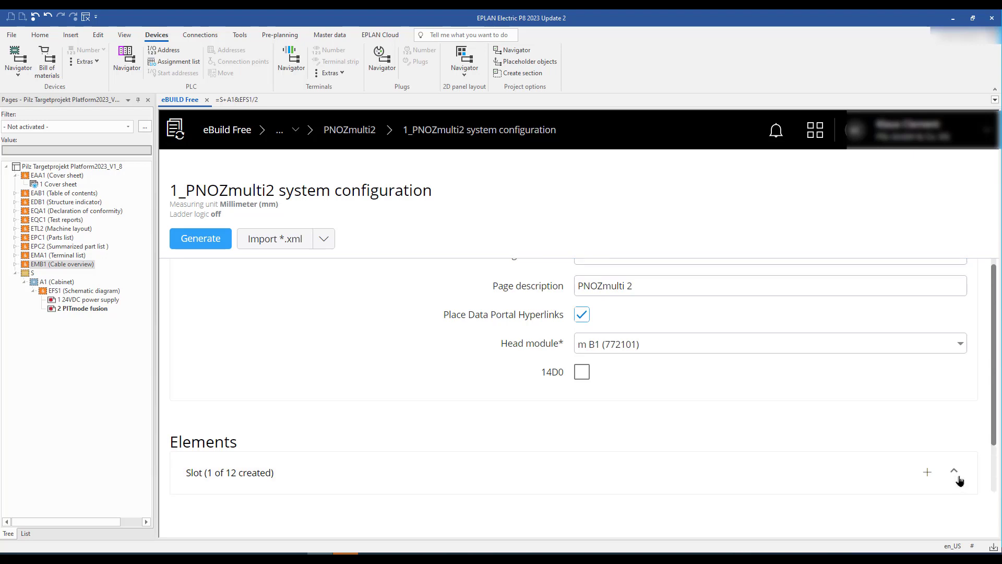
pyautogui.scroll(-2, 958, 478)
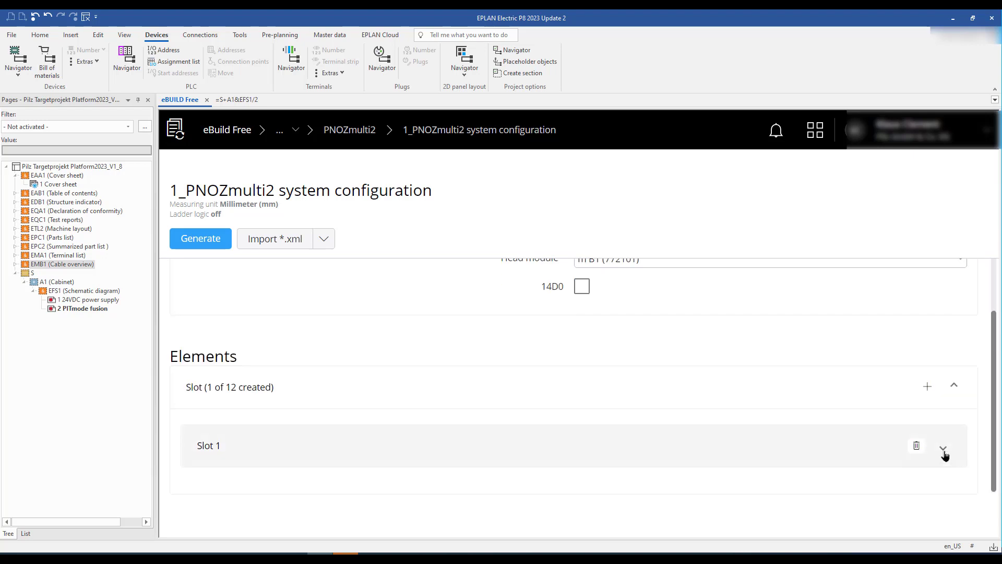
pyautogui.click(943, 452)
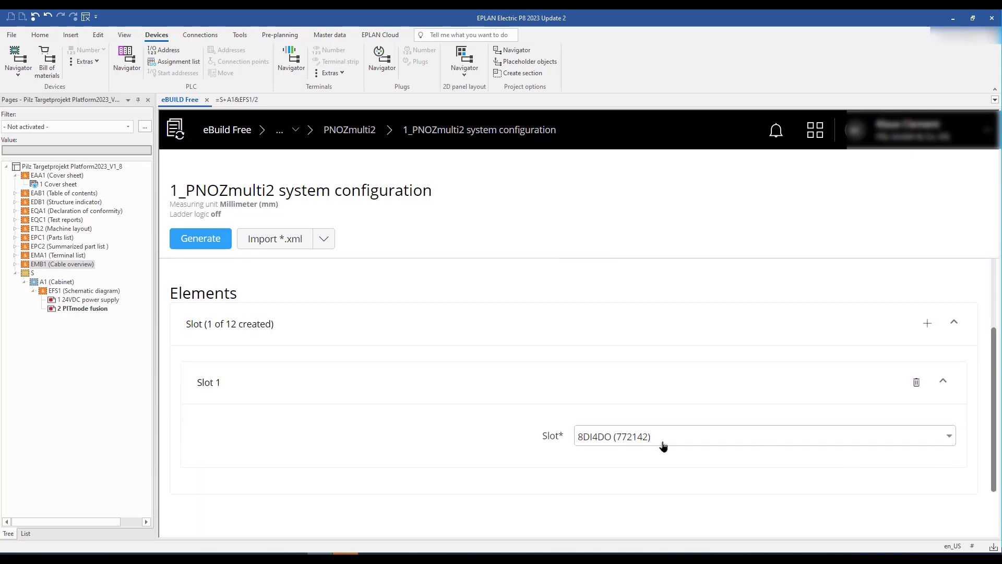
pyautogui.click(619, 441)
pyautogui.click(611, 323)
pyautogui.scroll(8, 387, 351)
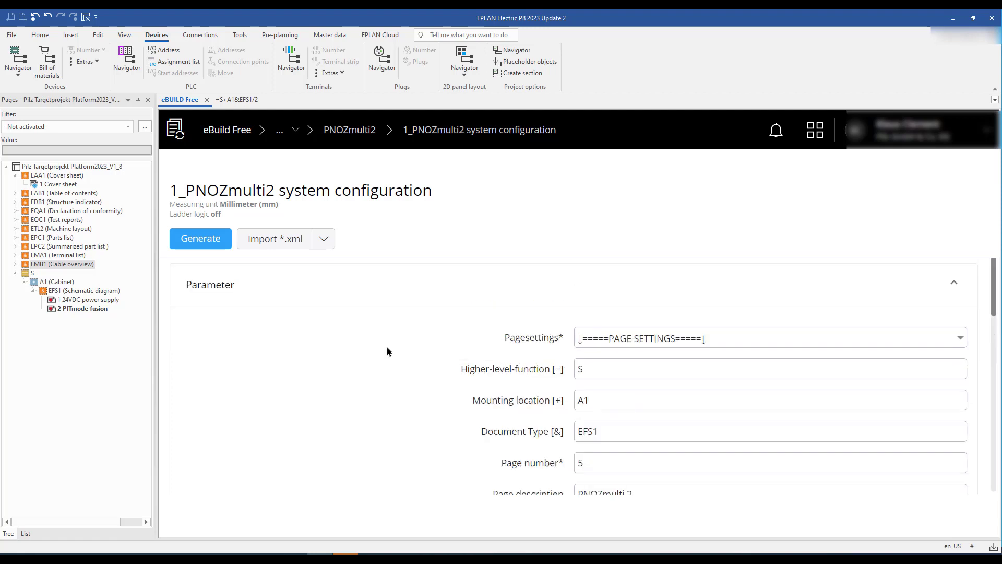
pyautogui.click(206, 240)
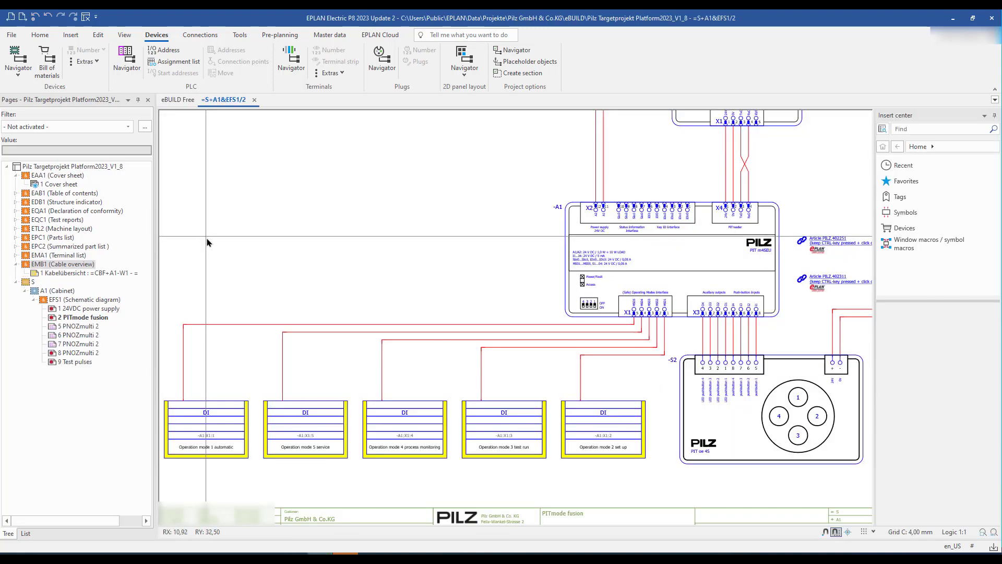
# Look through the generated schematic pages from 5 PNOZmulti 2 to 9 Test pulses.
pyautogui.click(93, 326)
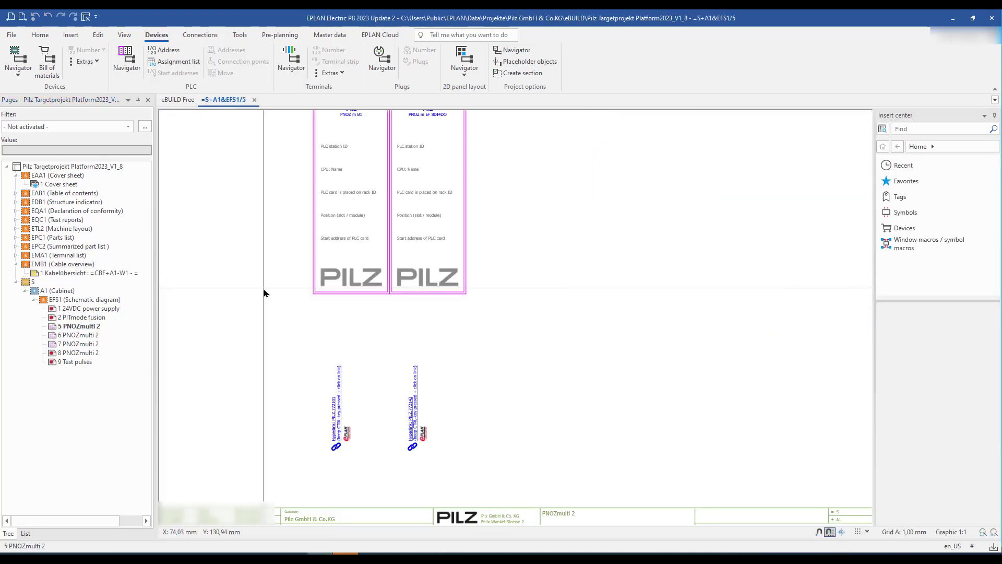
pyautogui.scroll(-2, 263, 292)
pyautogui.press('pagedown')
pyautogui.press('pagedown')
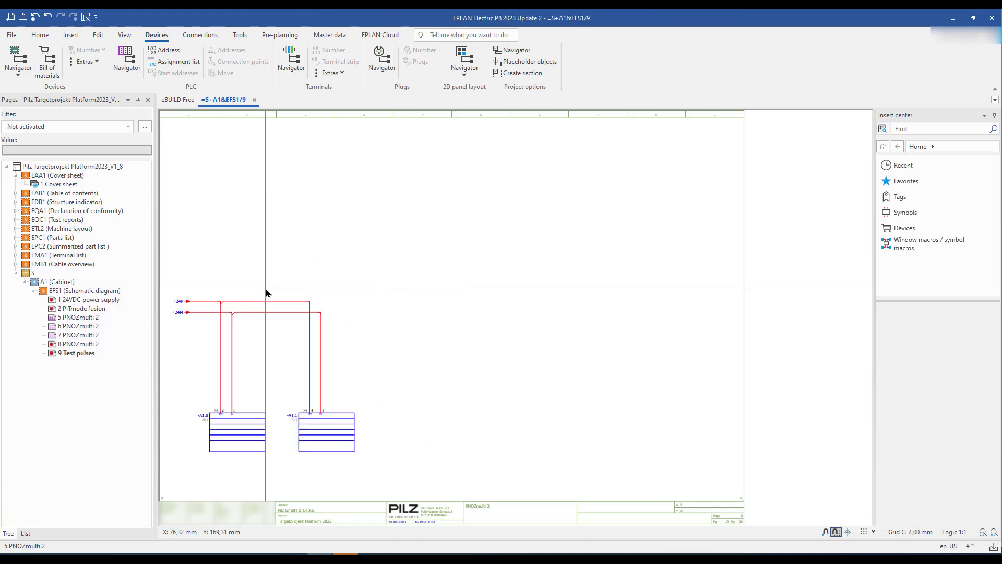
pyautogui.press('pagedown')
# Open the PITmode fusion page and show the PLC navigator with S and A1 (Cabinet) expanded.
pyautogui.doubleClick(92, 308)
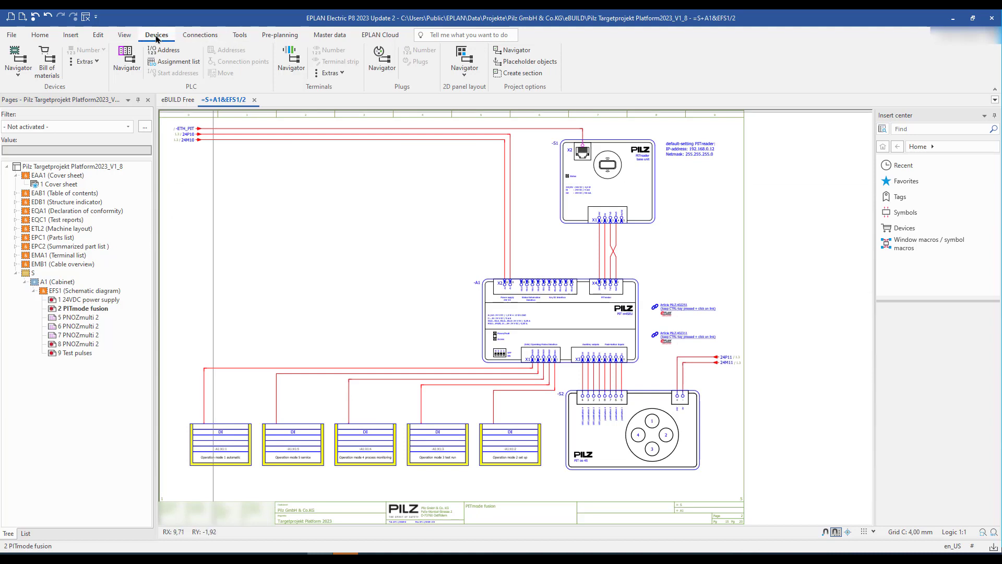
pyautogui.click(127, 58)
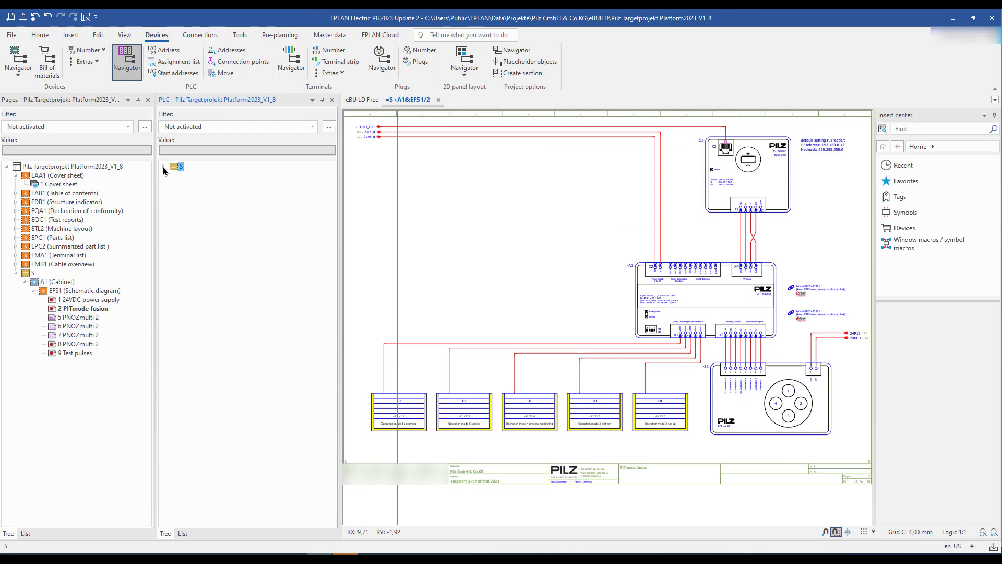
pyautogui.click(163, 167)
pyautogui.click(173, 175)
pyautogui.rightClick(203, 178)
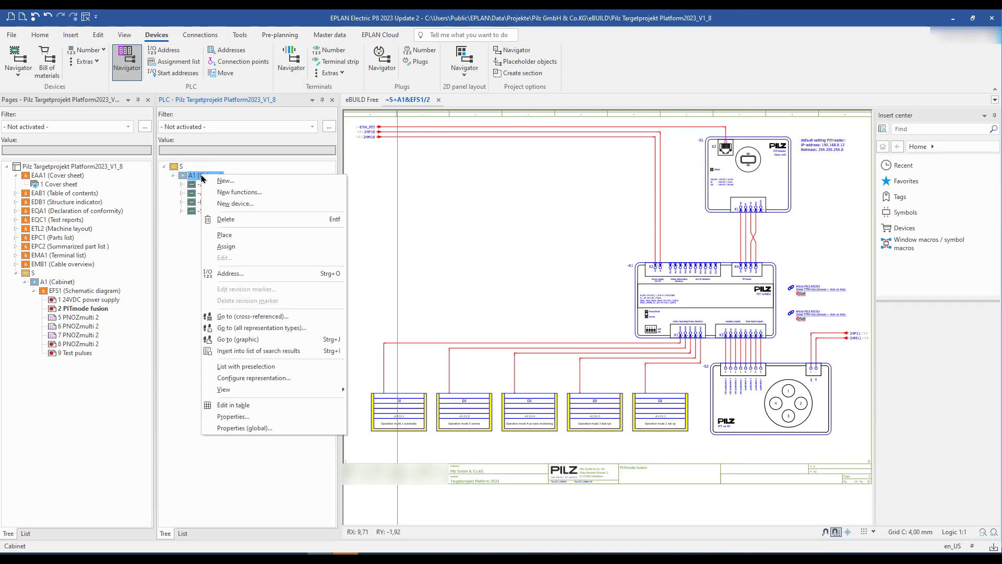
pyautogui.moveTo(248, 391)
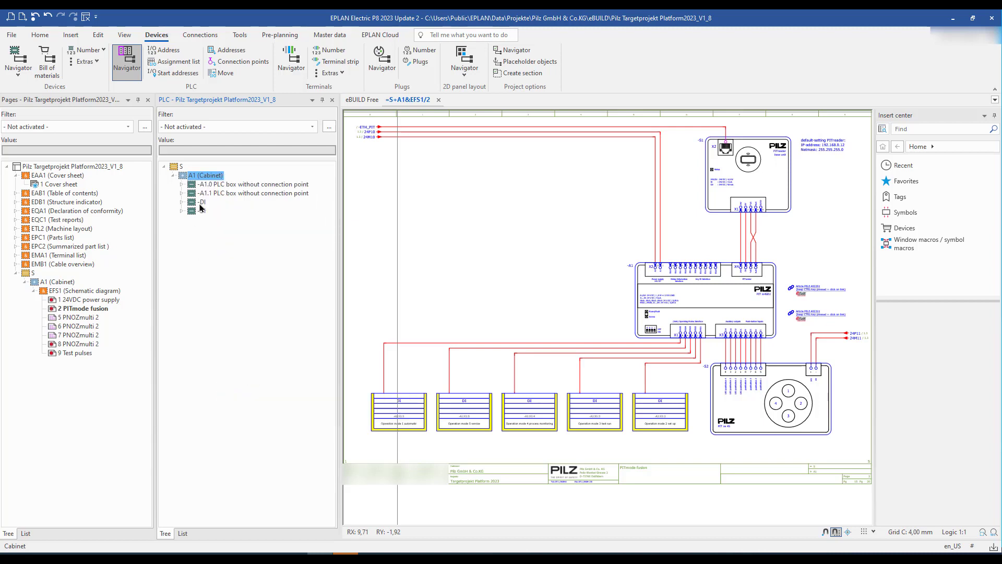
# Assign channels 0 to 4 of PLC box -A1.1 to the five operation mode DI connection points, using the Free input filter.
pyautogui.click(241, 63)
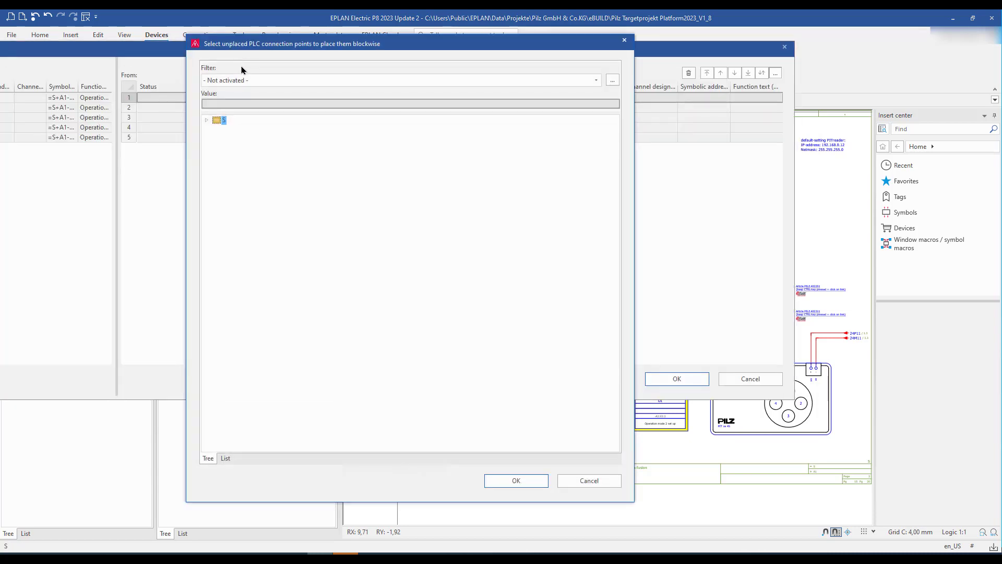
pyautogui.click(223, 82)
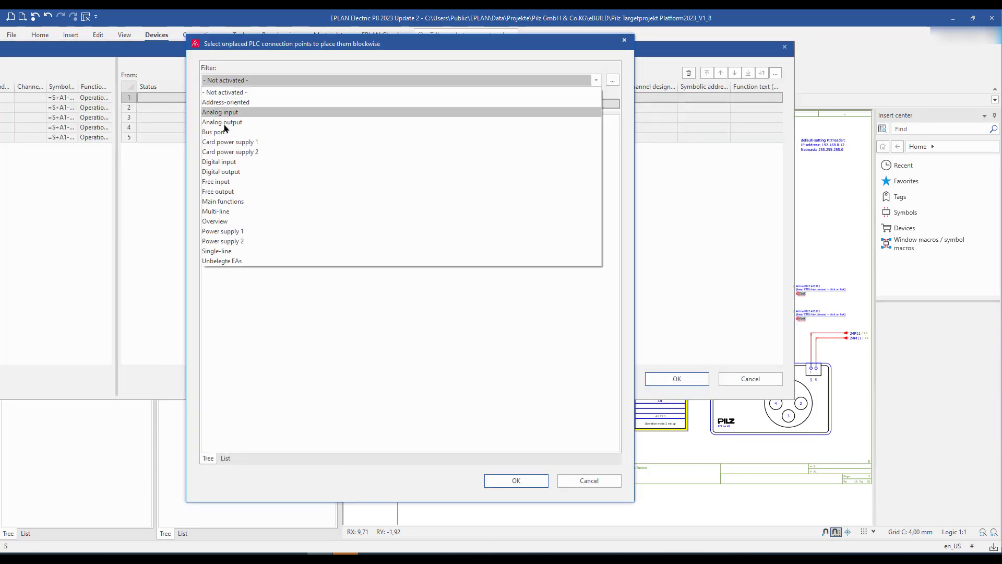
pyautogui.click(226, 183)
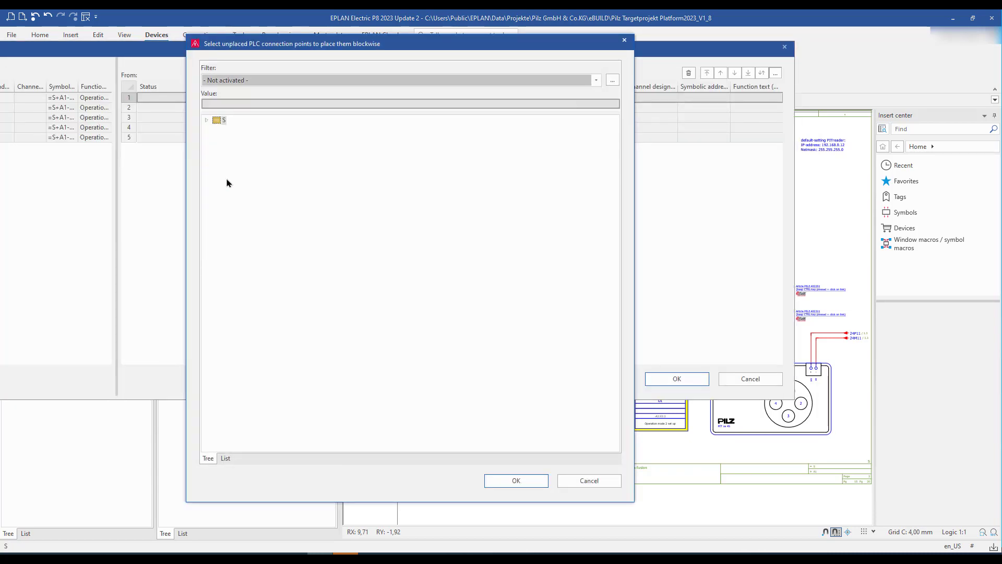
pyautogui.click(205, 121)
pyautogui.click(214, 130)
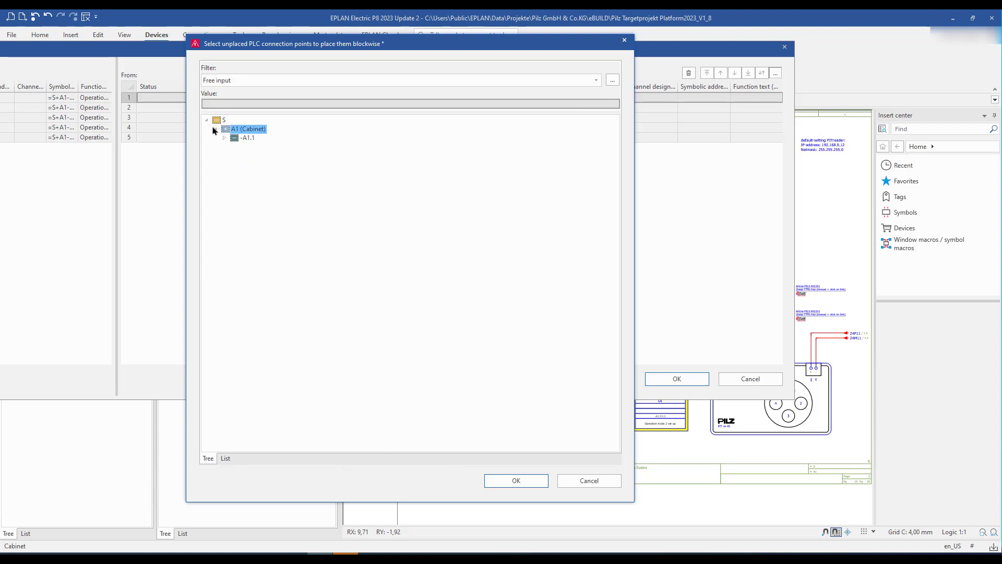
pyautogui.click(224, 138)
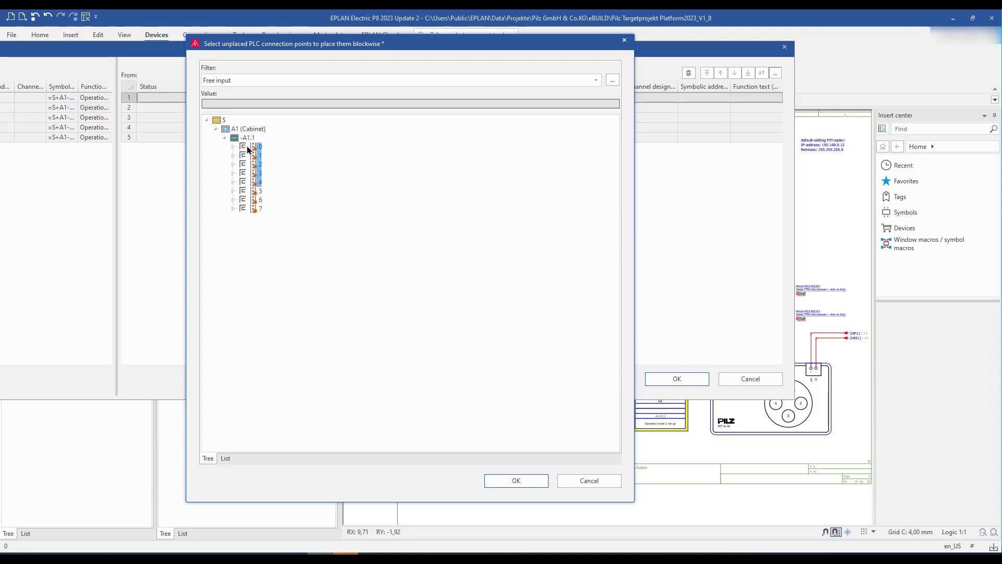
pyautogui.click(513, 486)
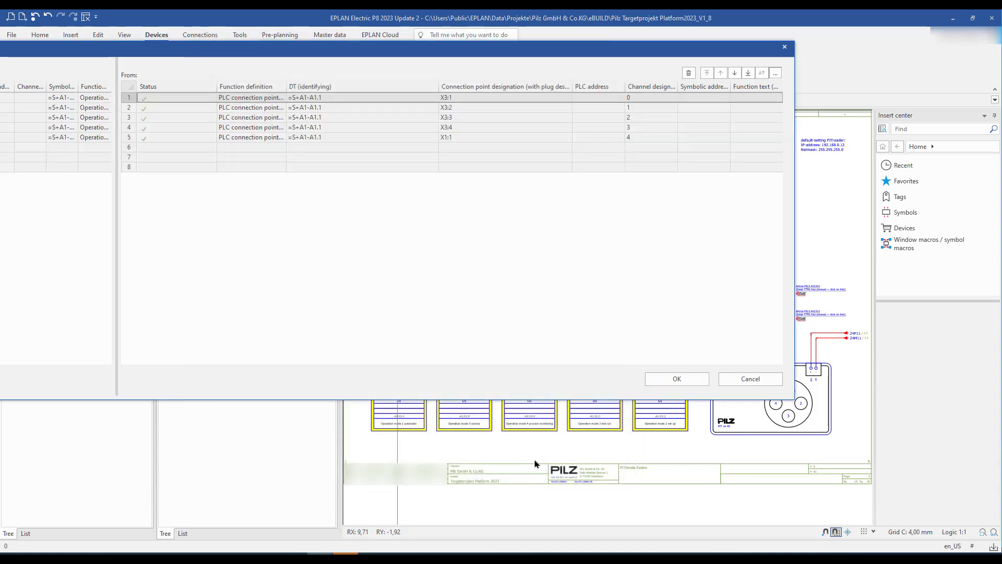
pyautogui.click(677, 378)
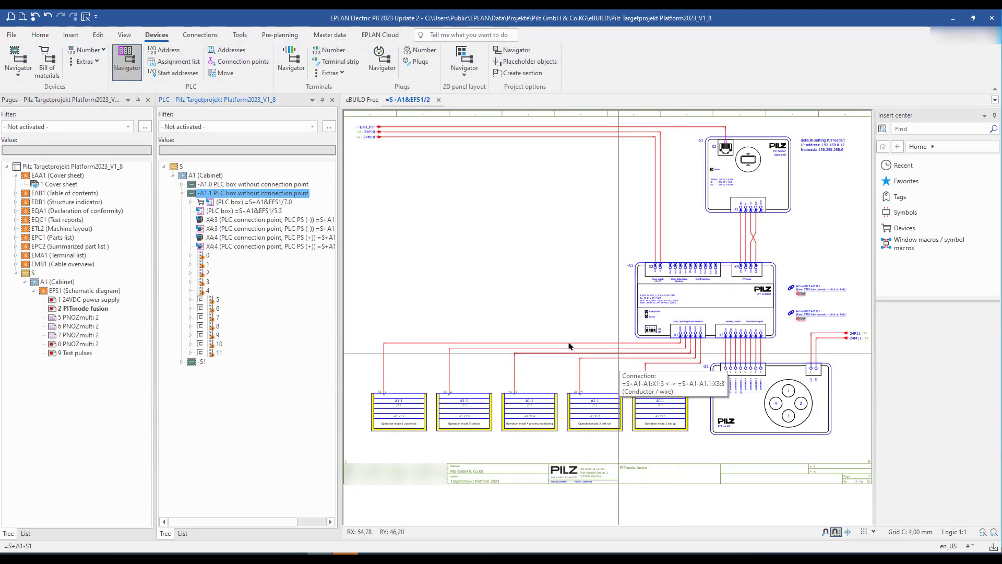
# Examine the connection point designations and channel assignments of the five operation mode boxes on the PITmode fusion page.
pyautogui.scroll(4, 439, 455)
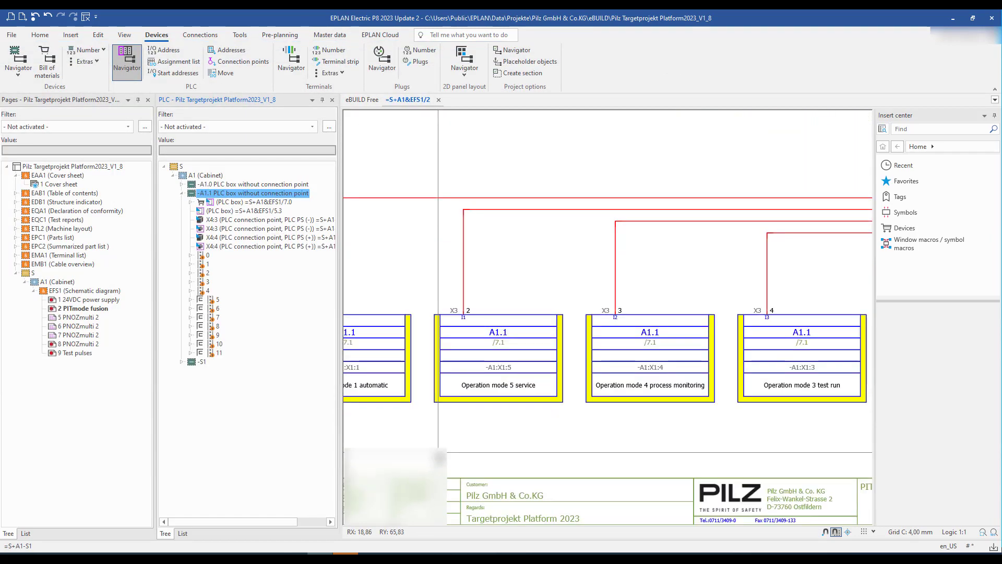
pyautogui.click(438, 455)
pyautogui.moveTo(439, 453); pyautogui.dragTo(383, 434, button='middle')
pyautogui.scroll(1, 382, 433)
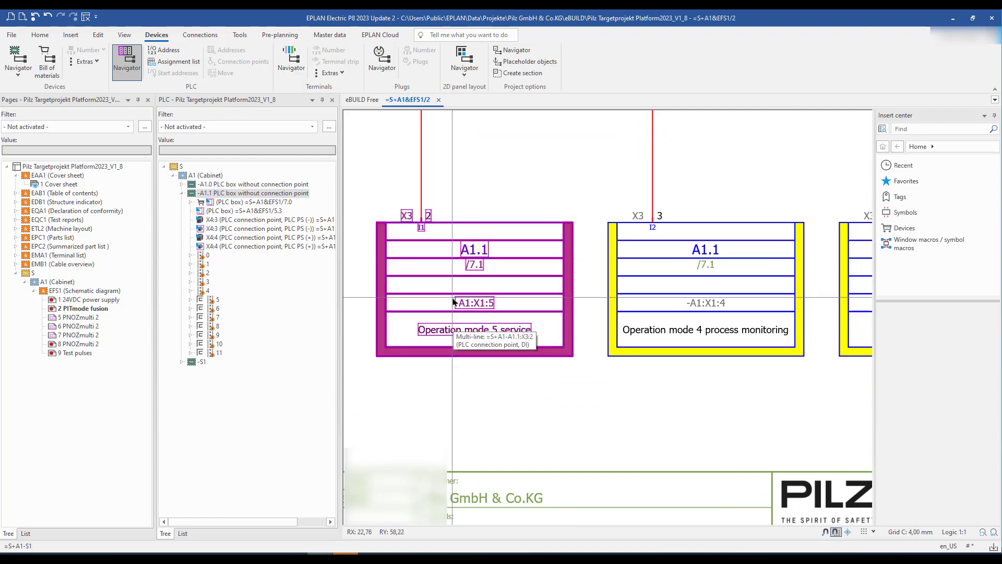
pyautogui.moveTo(584, 411); pyautogui.dragTo(433, 395, button='middle')
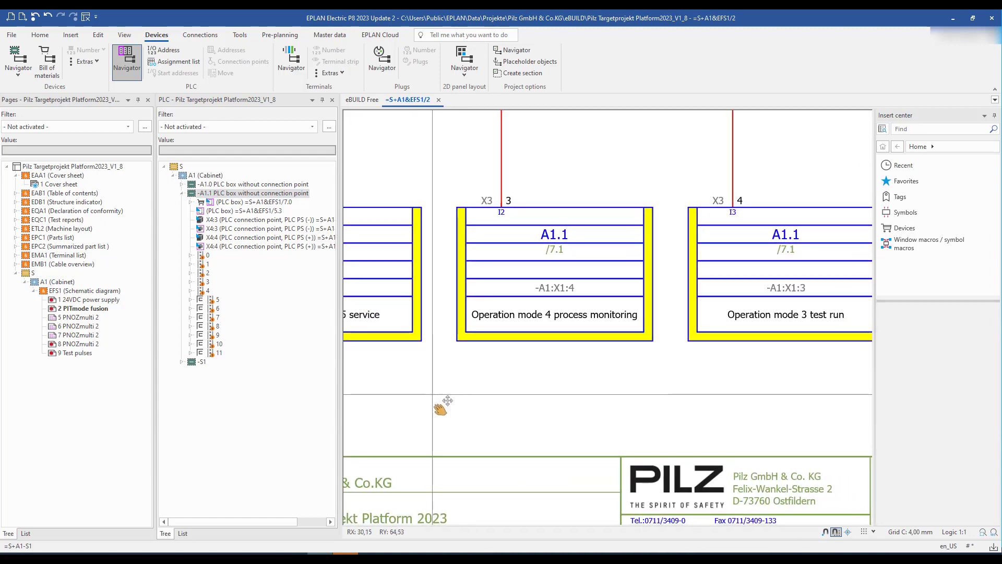
pyautogui.scroll(-1, 433, 395)
pyautogui.moveTo(626, 399); pyautogui.dragTo(457, 381, button='middle')
pyautogui.moveTo(738, 367); pyautogui.dragTo(687, 363, button='middle')
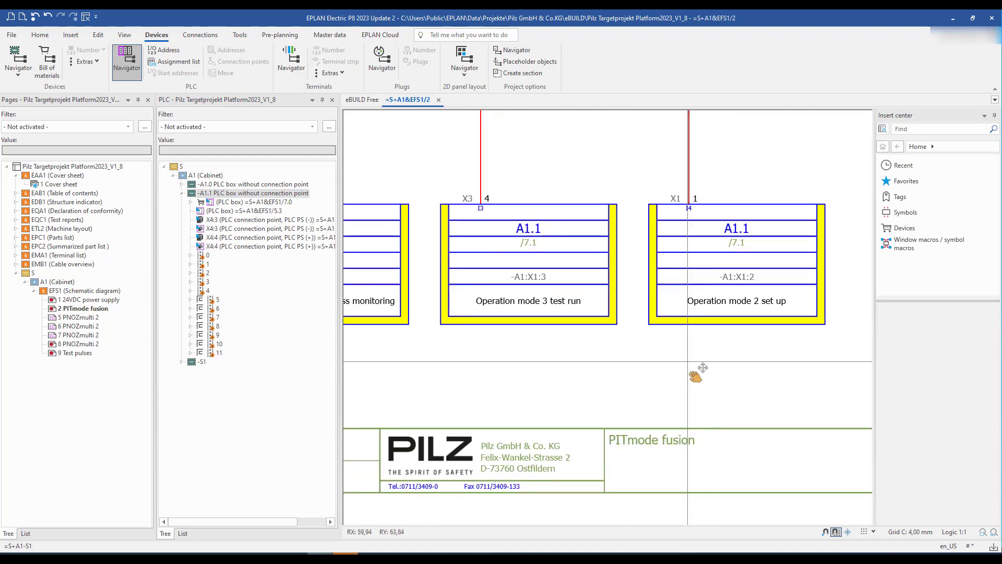
pyautogui.scroll(-3, 687, 363)
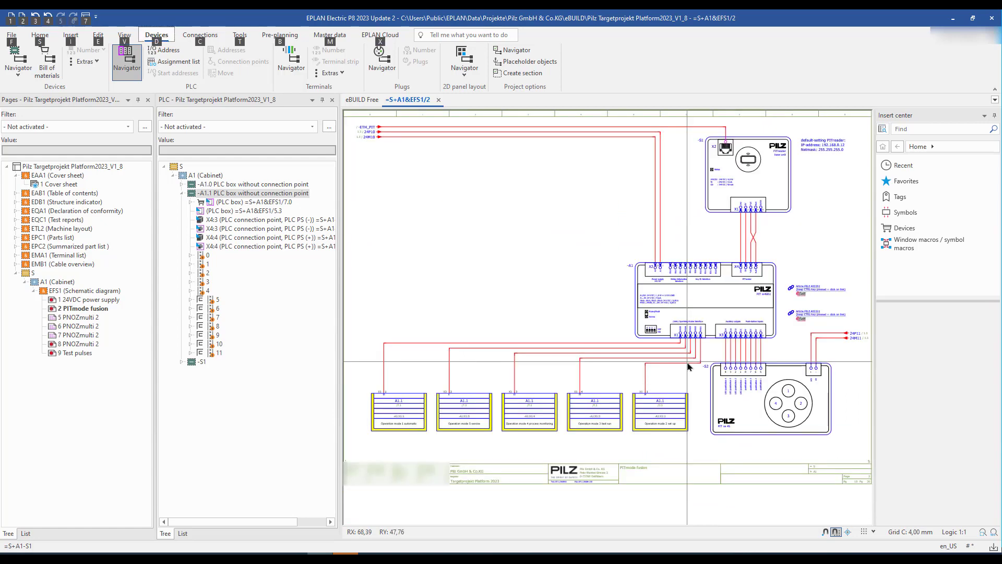